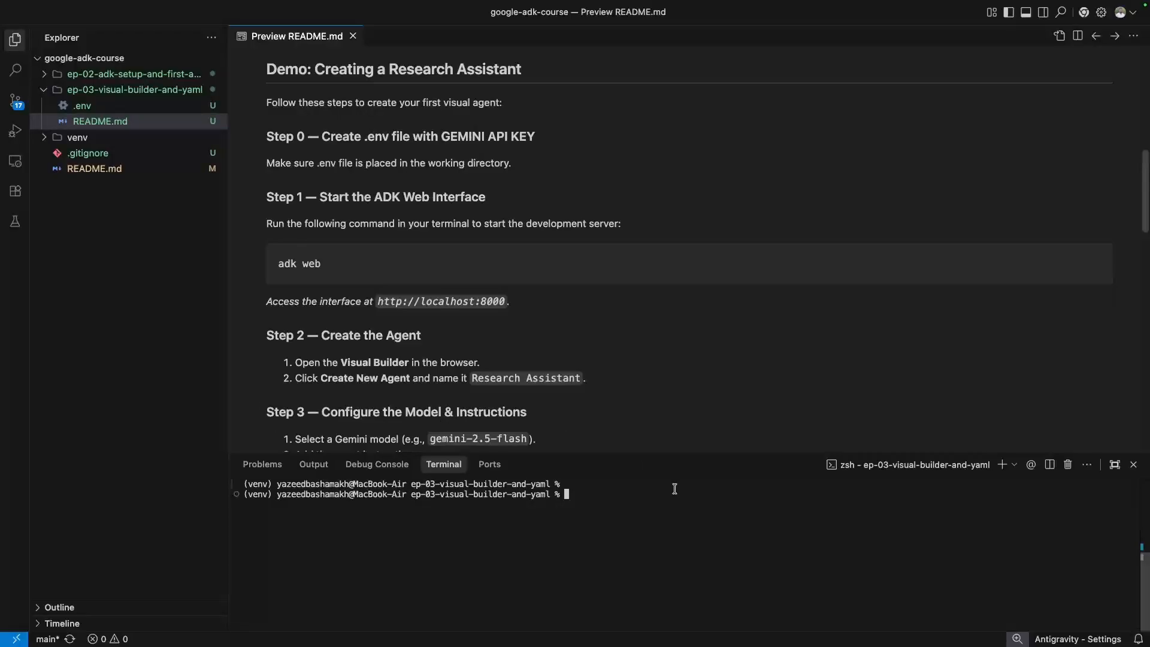
pyautogui.write('adk web')
pyautogui.press('Return')
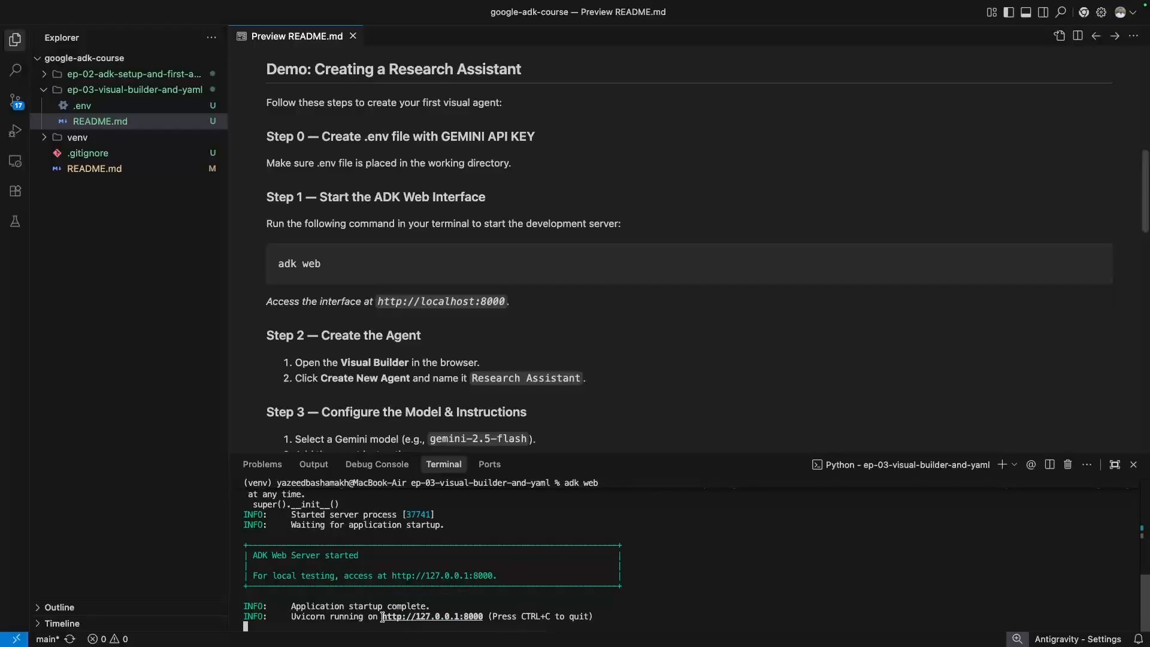
pyautogui.moveTo(383, 619); pyautogui.dragTo(482, 613)
pyautogui.press('super+c')
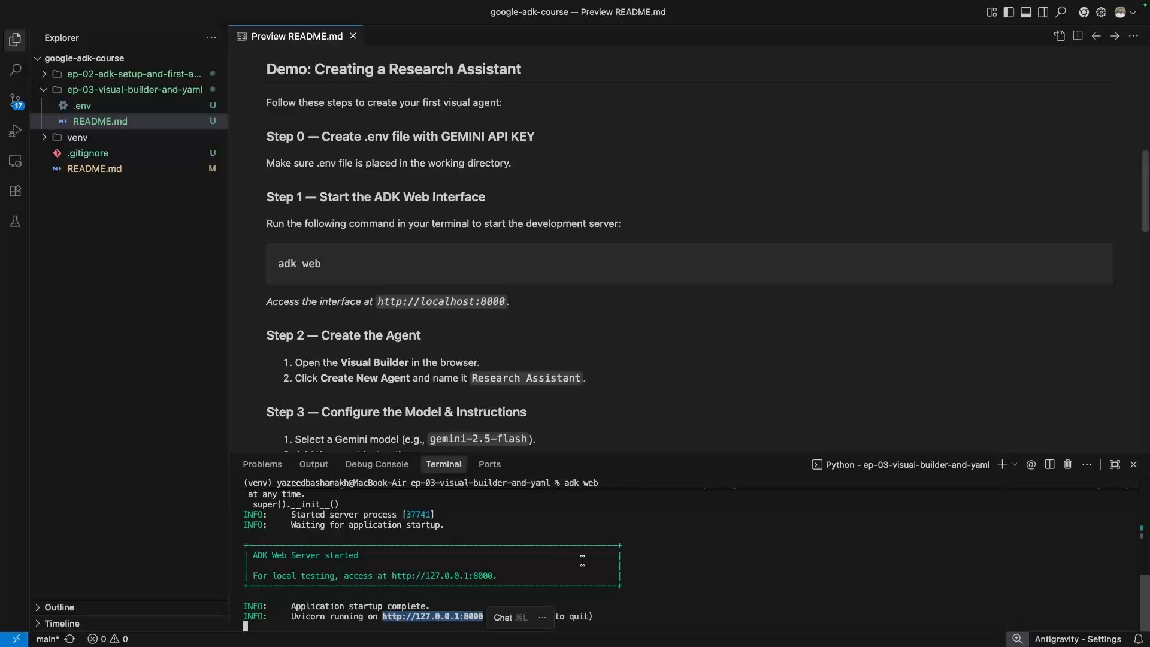
pyautogui.hotkey('ctrl', 'Left')
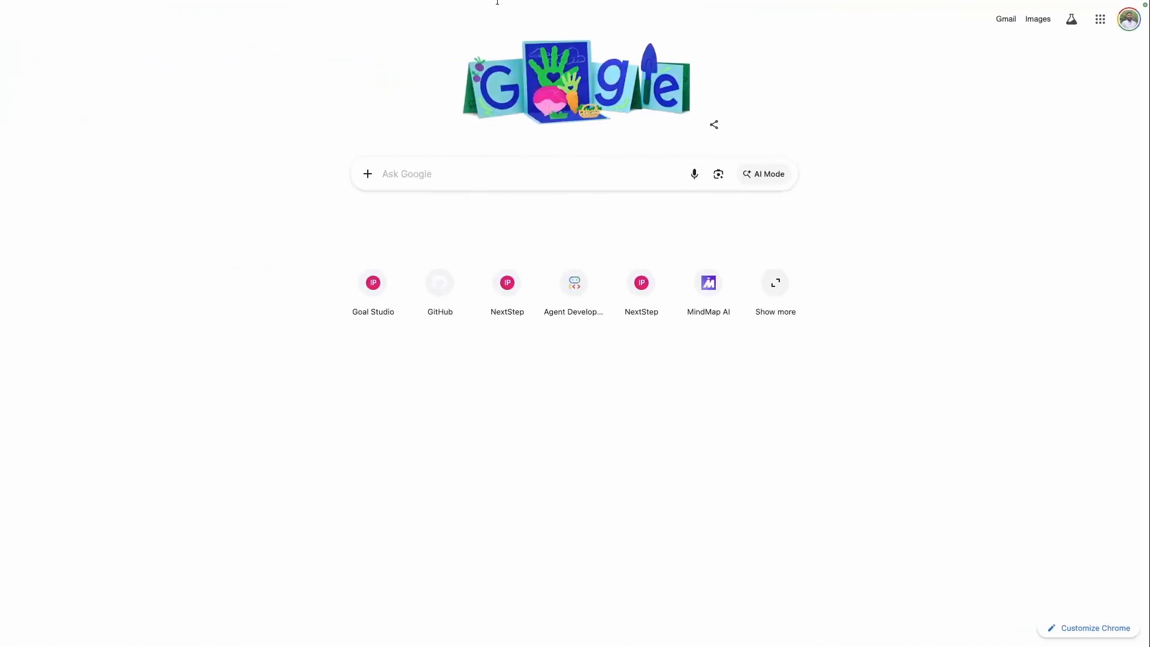
pyautogui.click(423, 58)
pyautogui.press('super+v')
pyautogui.press('Return')
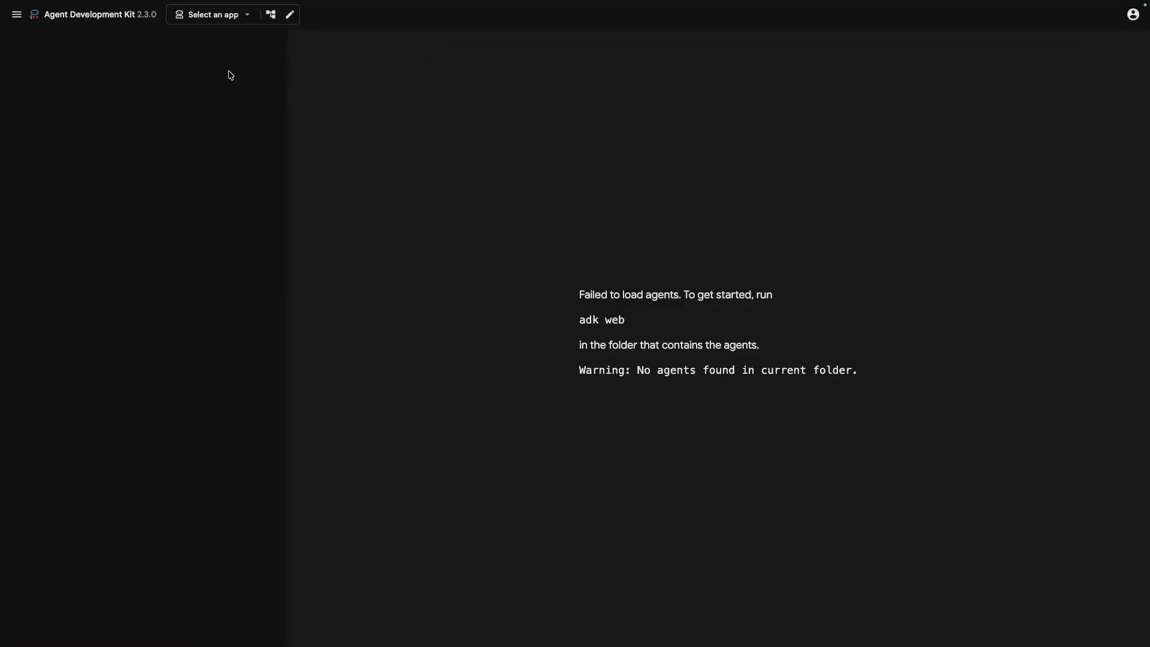
# Step: Create a new app named research_agent in the Agent Development Kit
pyautogui.click(231, 15)
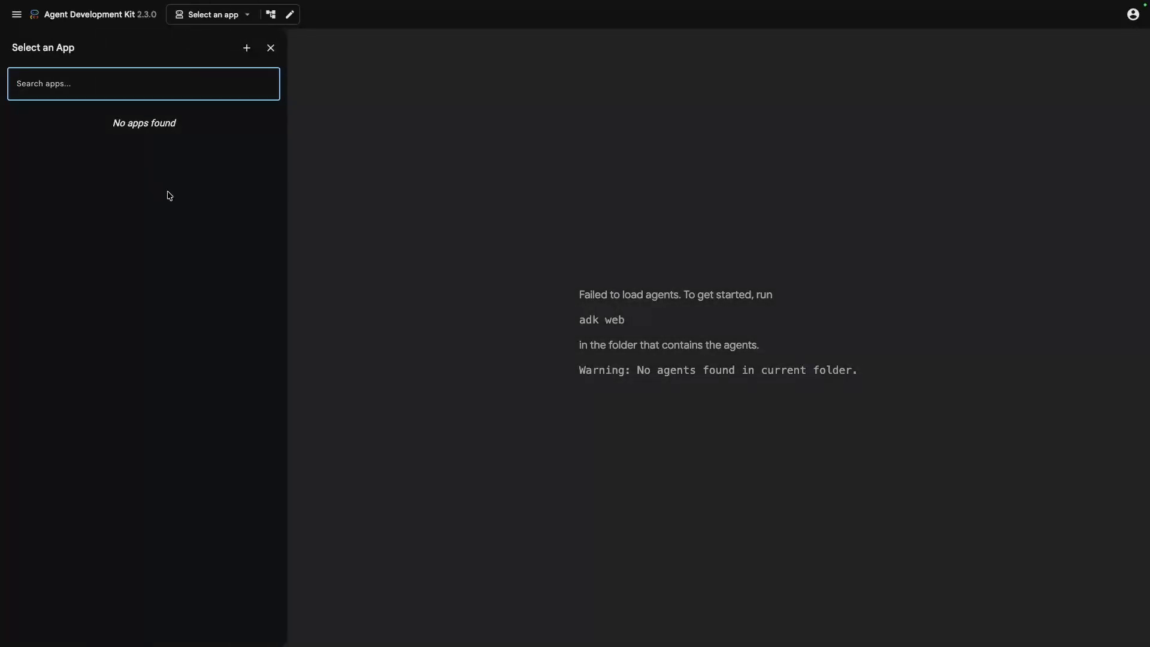
pyautogui.click(248, 53)
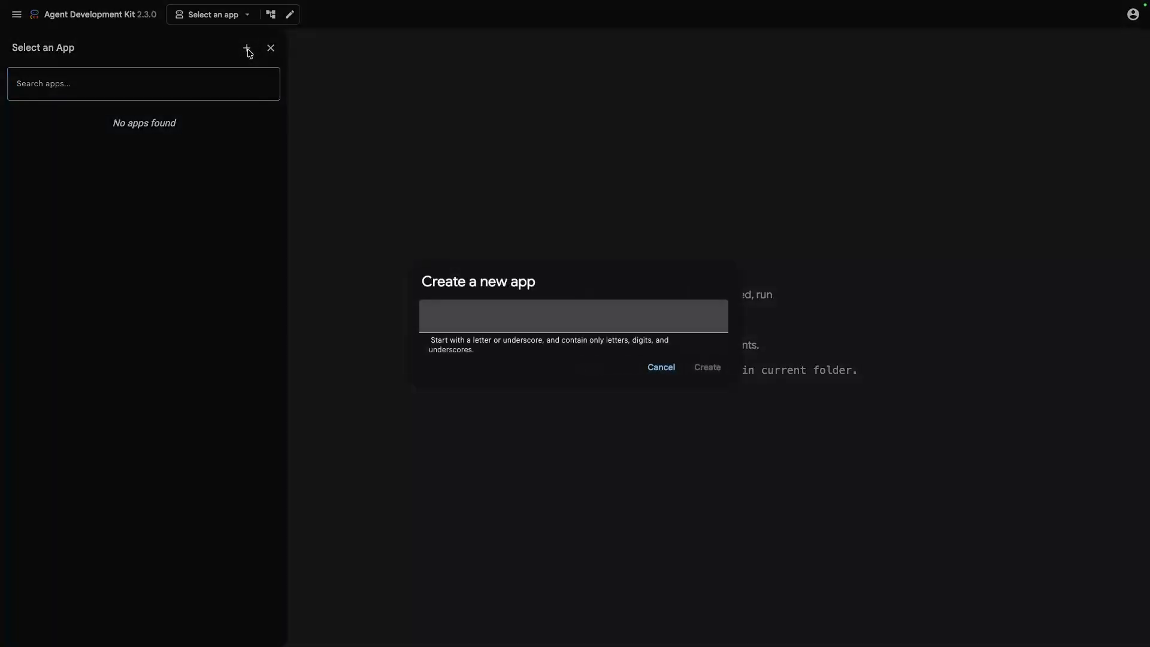
pyautogui.click(518, 313)
pyautogui.write('r')
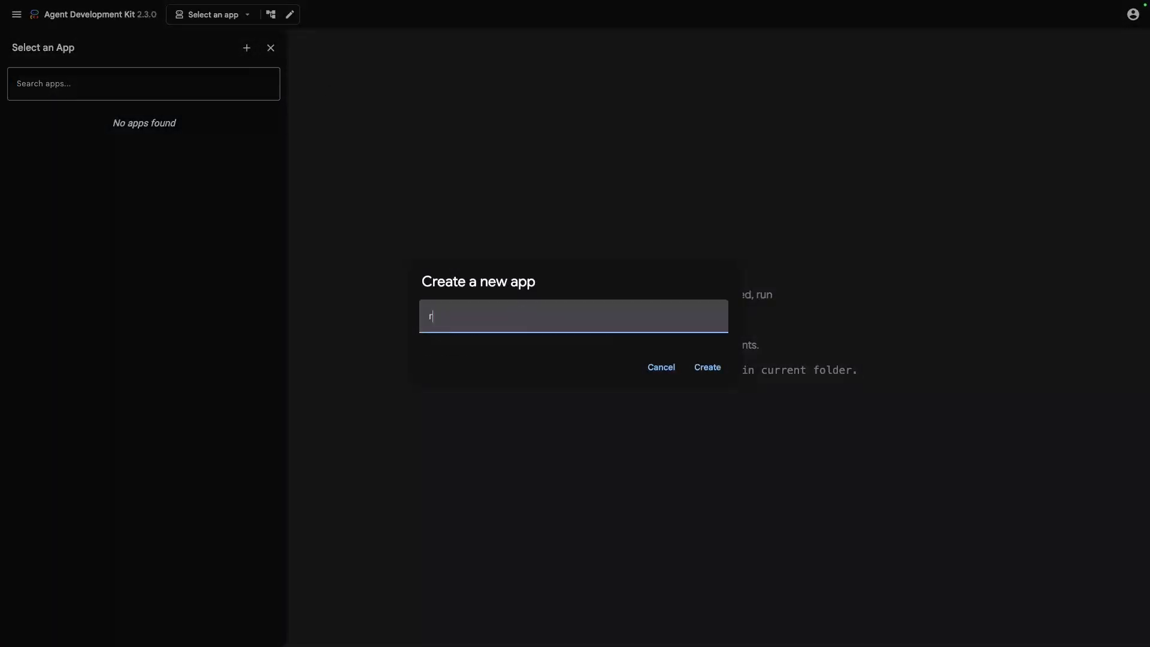
pyautogui.write('esearch_agent')
pyautogui.click(713, 373)
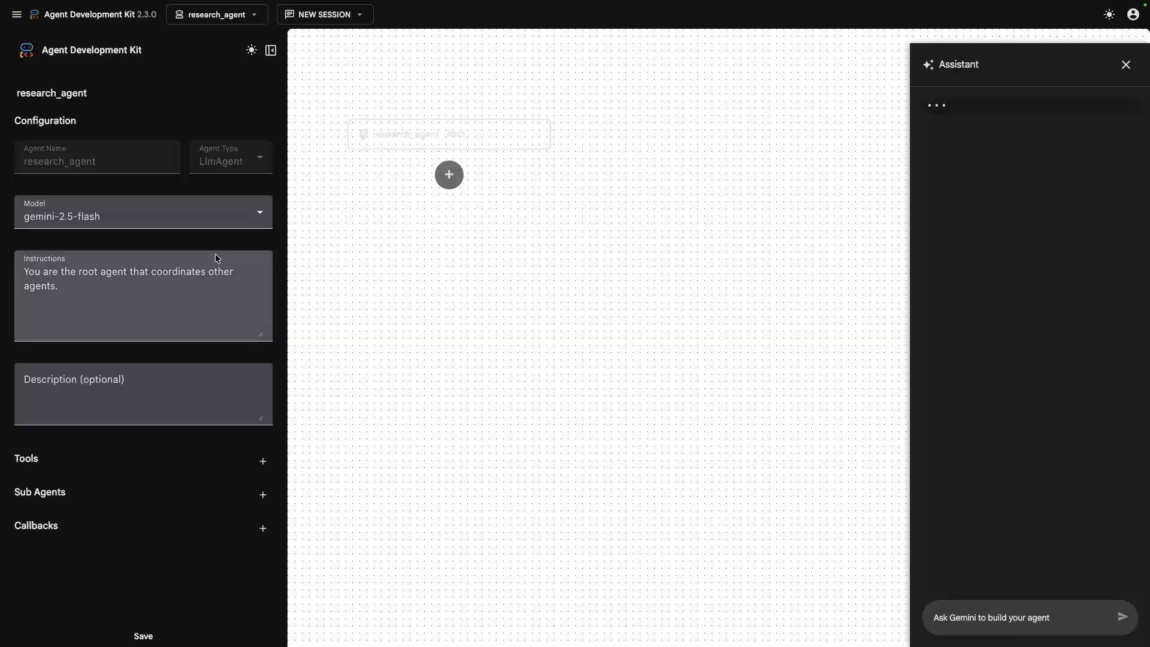
# Step: Keep the gemini-2.5-flash model and replace the instructions with "You are a helpful research agent. Gather the information and give me final report."
pyautogui.click(197, 218)
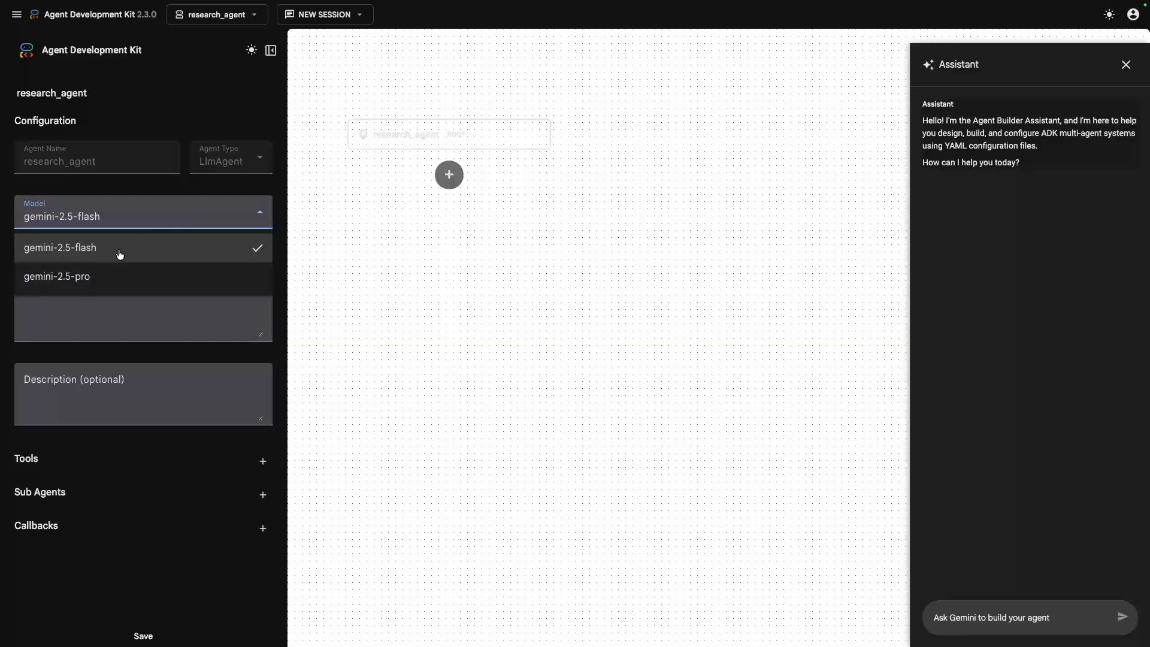
pyautogui.click(133, 321)
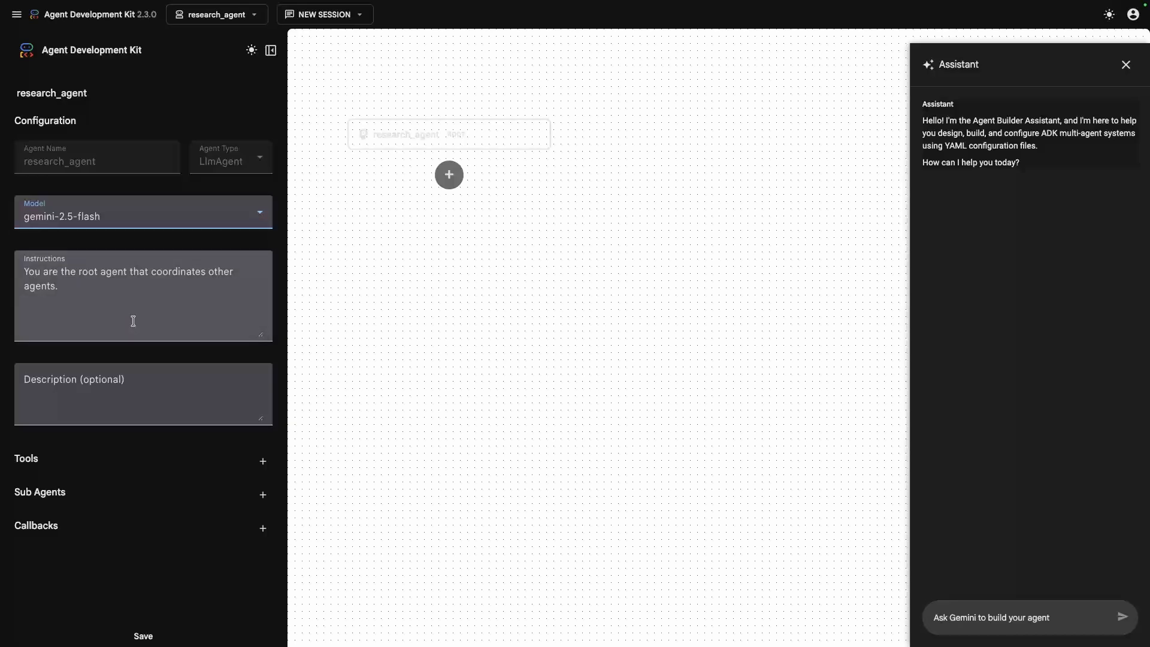
pyautogui.click(78, 270)
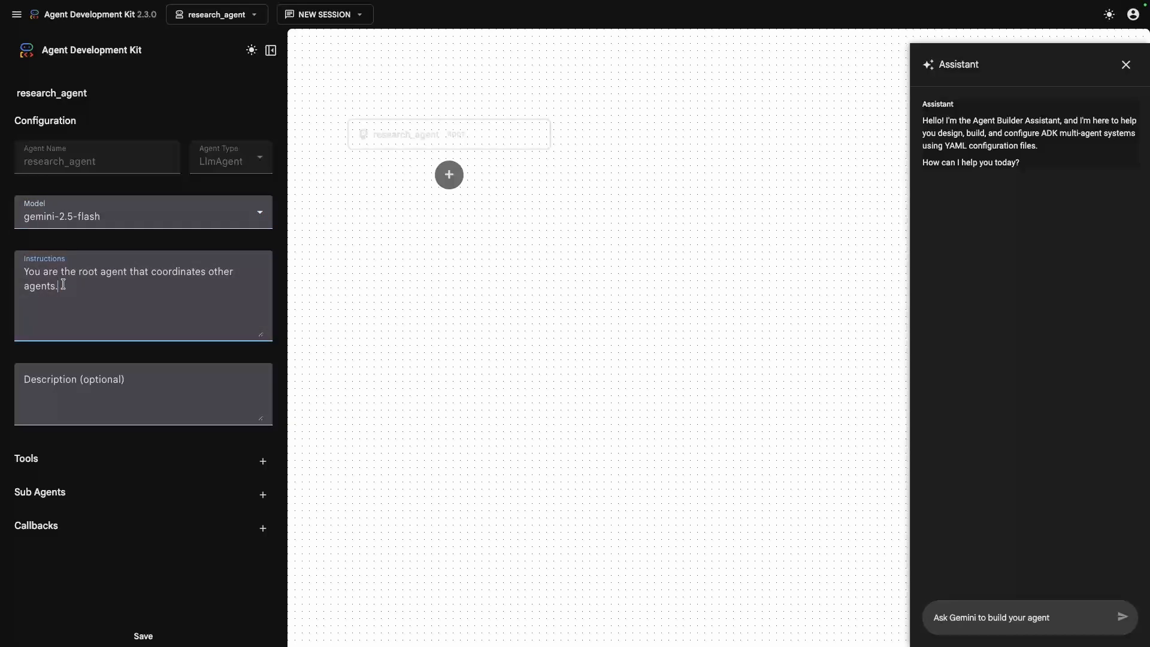
pyautogui.tripleClick(56, 282)
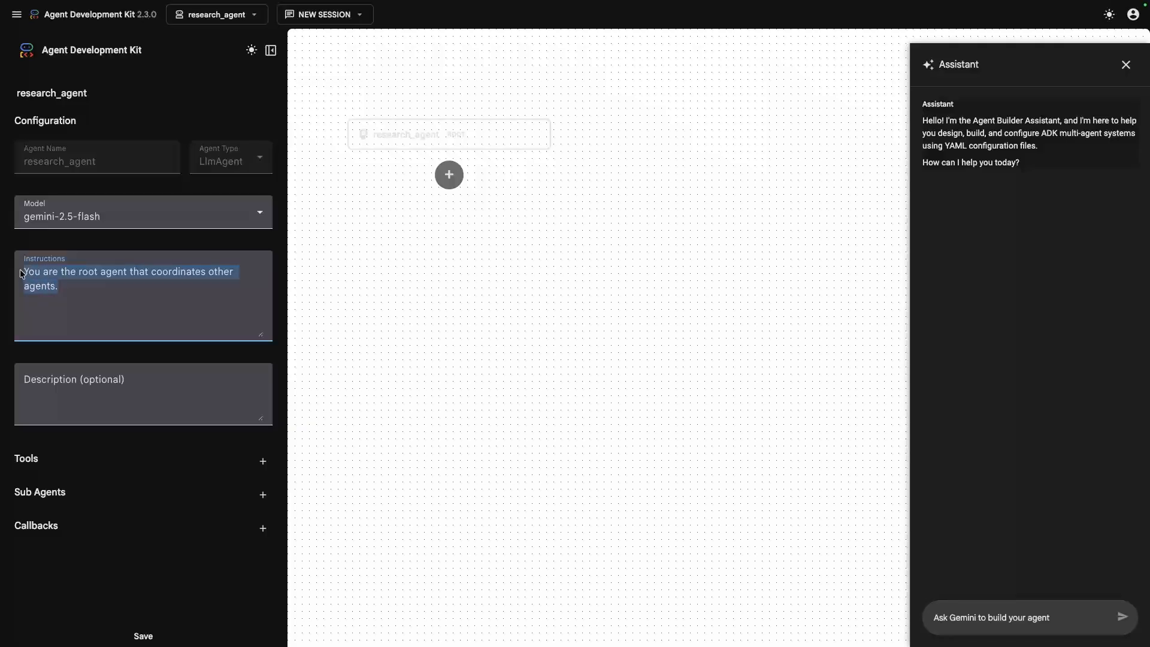
pyautogui.press('BackSpace')
pyautogui.write('You a')
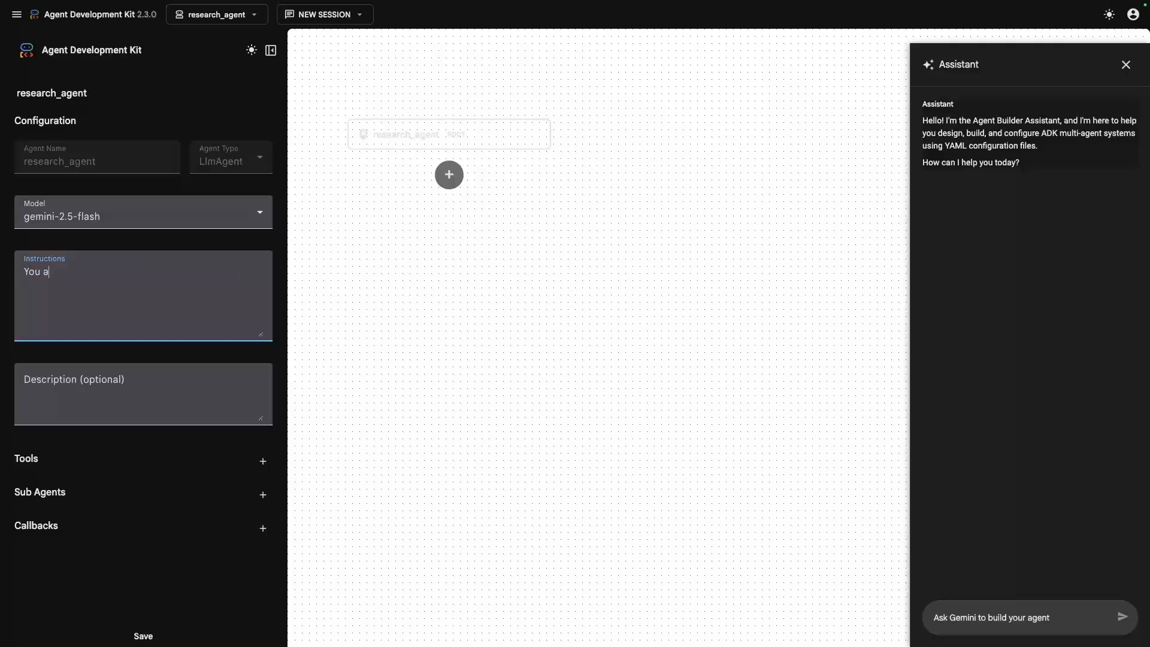
pyautogui.write('re a helpful research agent. Gather')
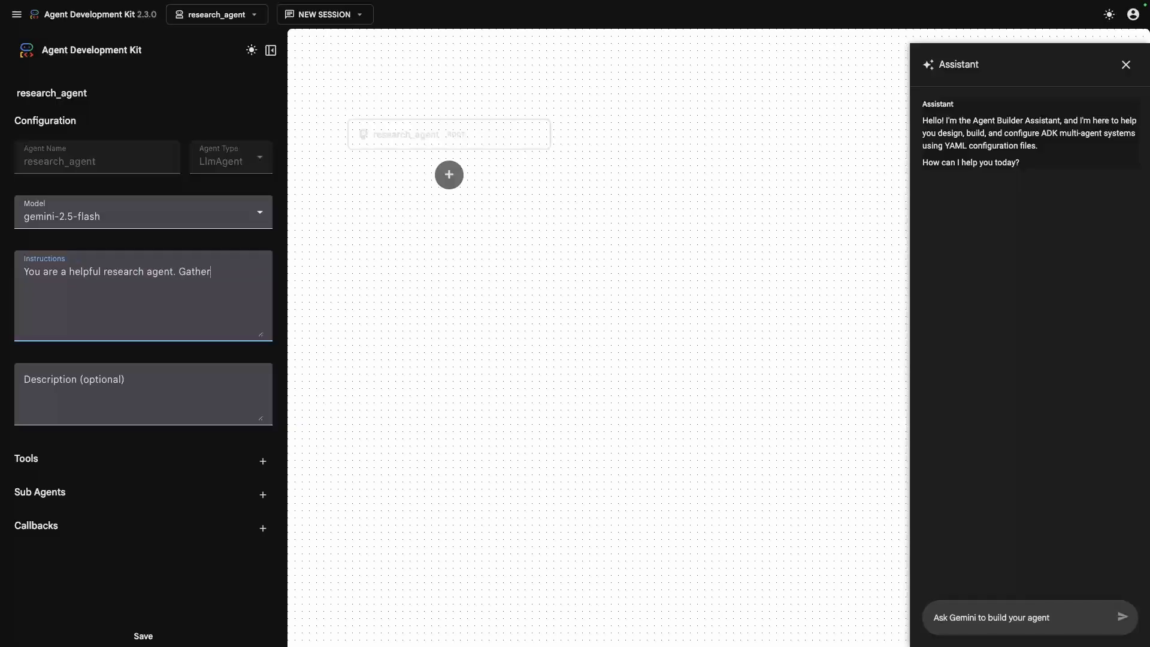
pyautogui.write(' the information and give me fina')
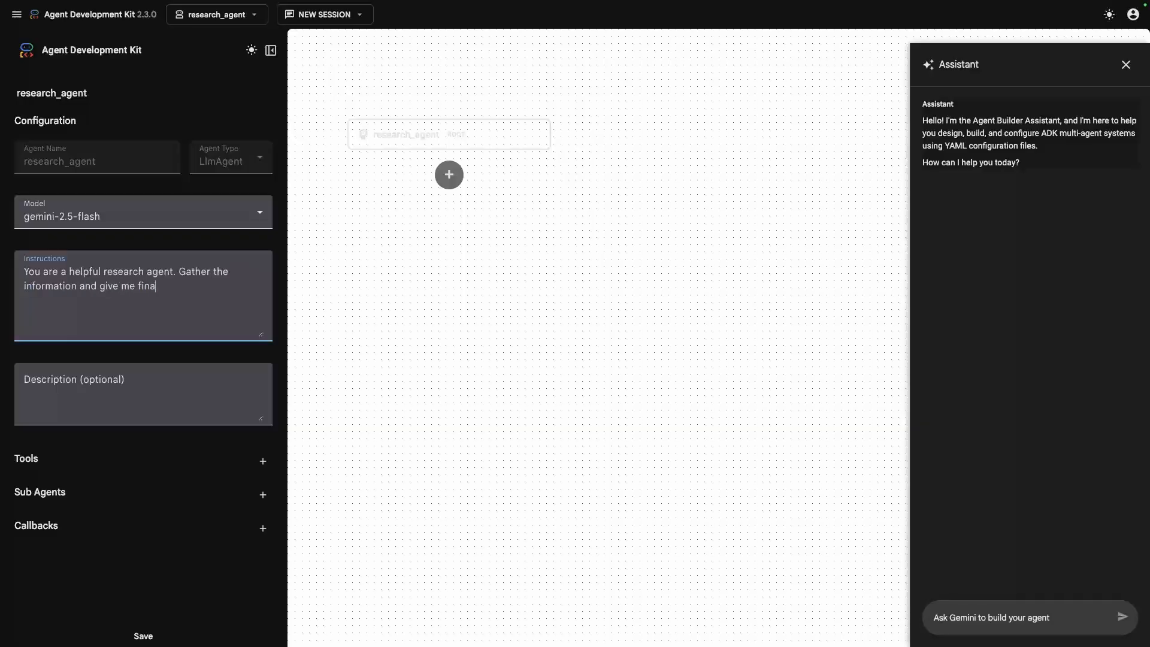
pyautogui.write('l report.')
# Step: Enter the description "You are a helpful research agent." and add the built-in google_search tool to the agent
pyautogui.click(134, 405)
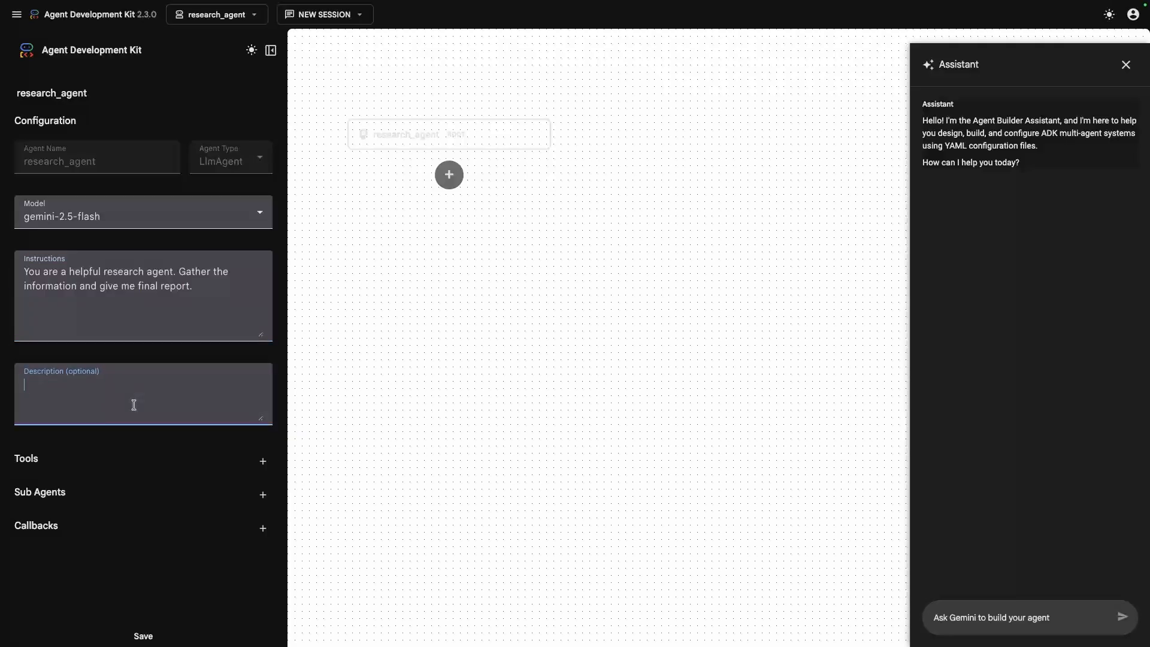
pyautogui.write('You are a helpful research agent.')
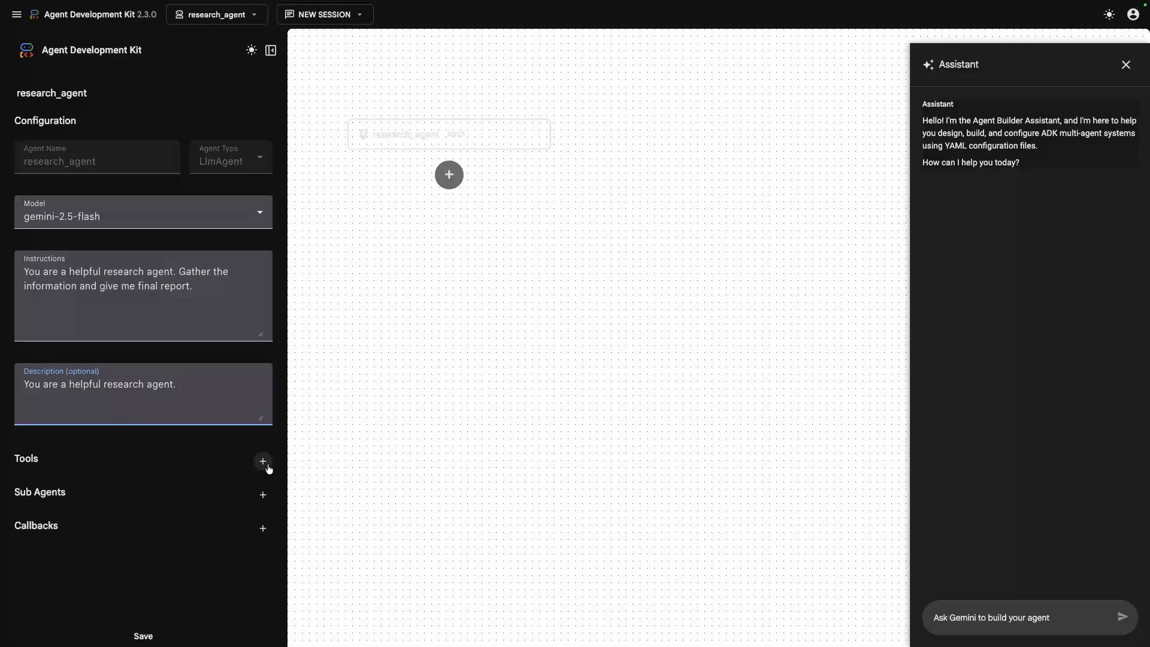
pyautogui.click(268, 467)
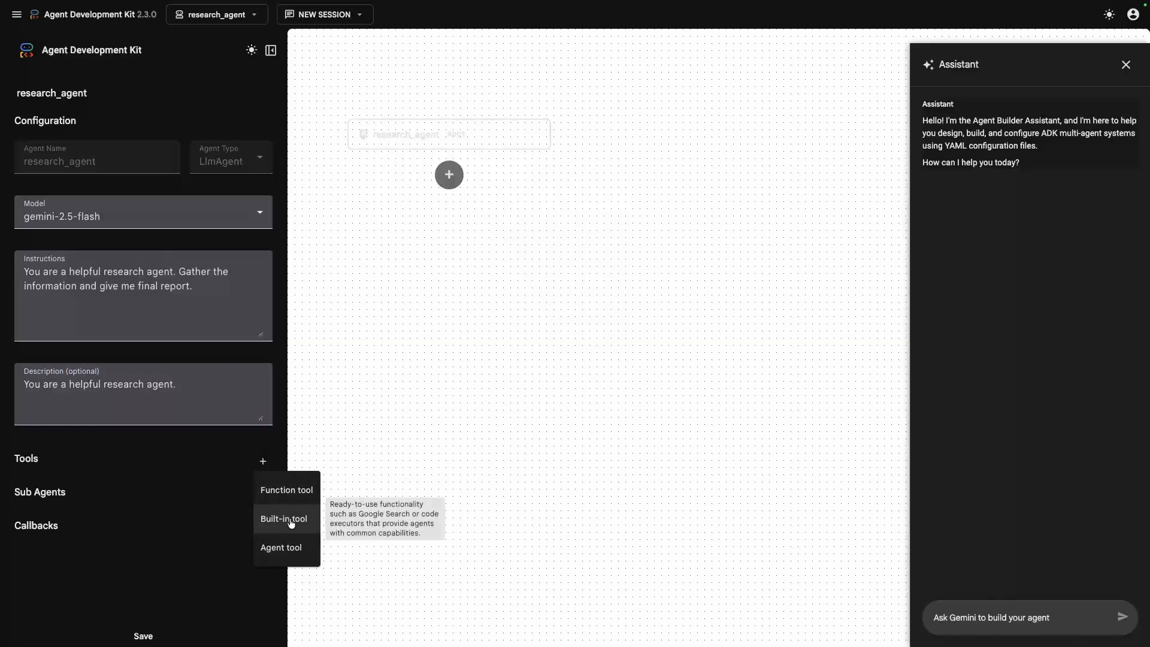
pyautogui.click(291, 521)
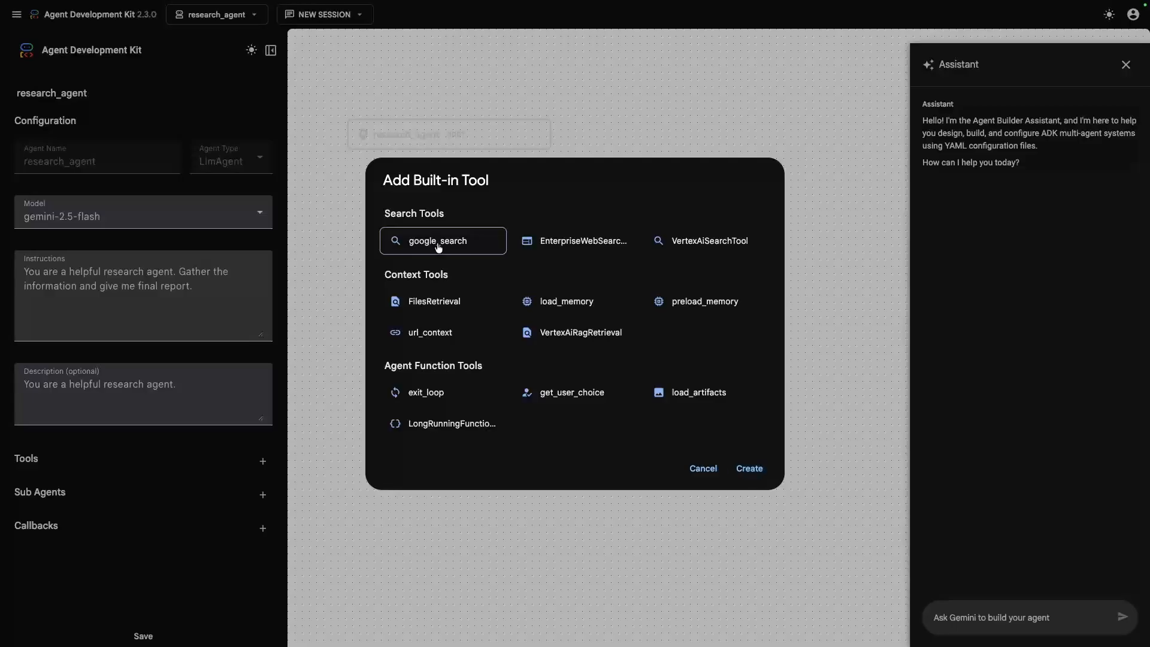
pyautogui.click(745, 469)
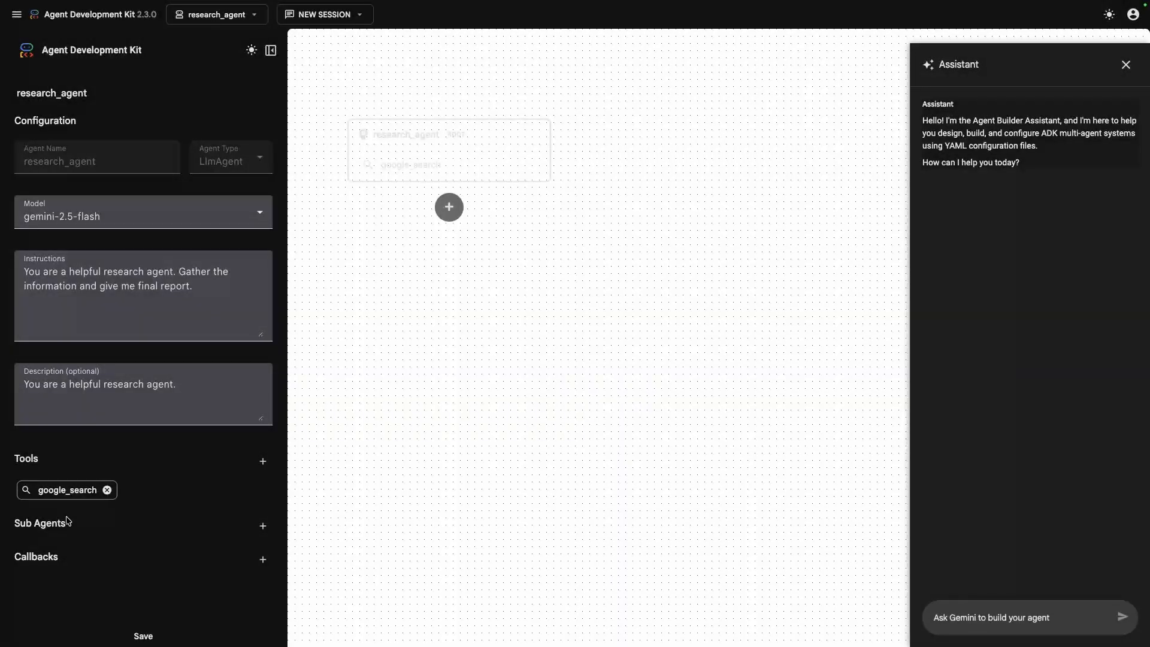
# Step: Examine the sub-agent types that can be added and the Agent Builder Assistant's introduction
pyautogui.click(263, 526)
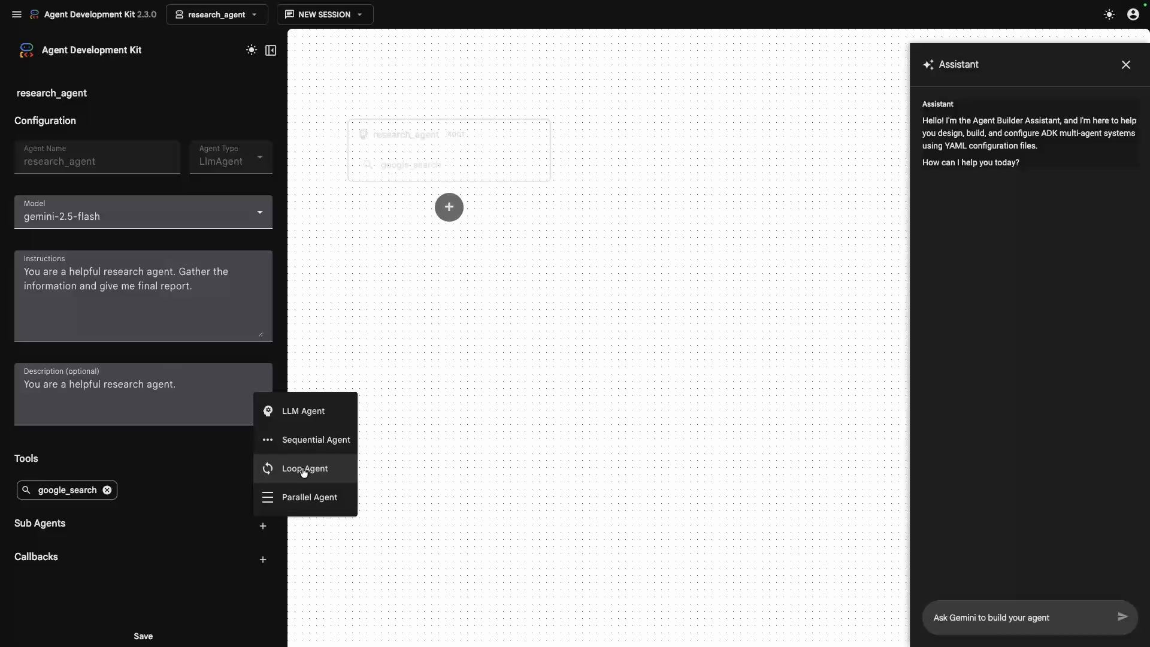
pyautogui.click(219, 587)
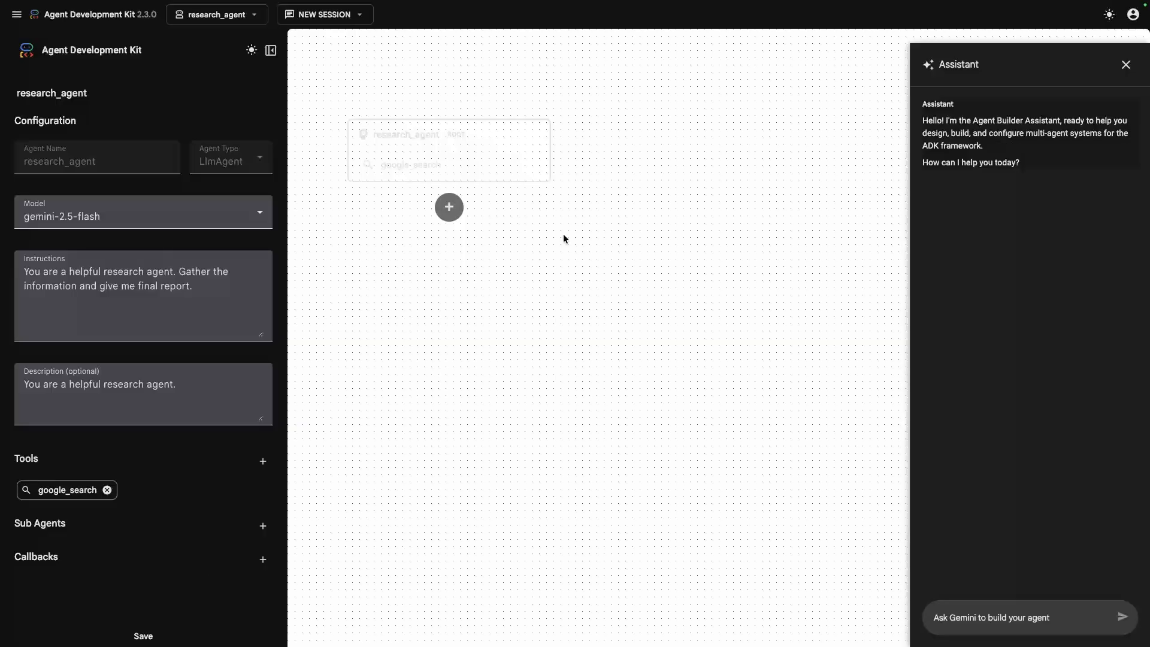
pyautogui.click(450, 213)
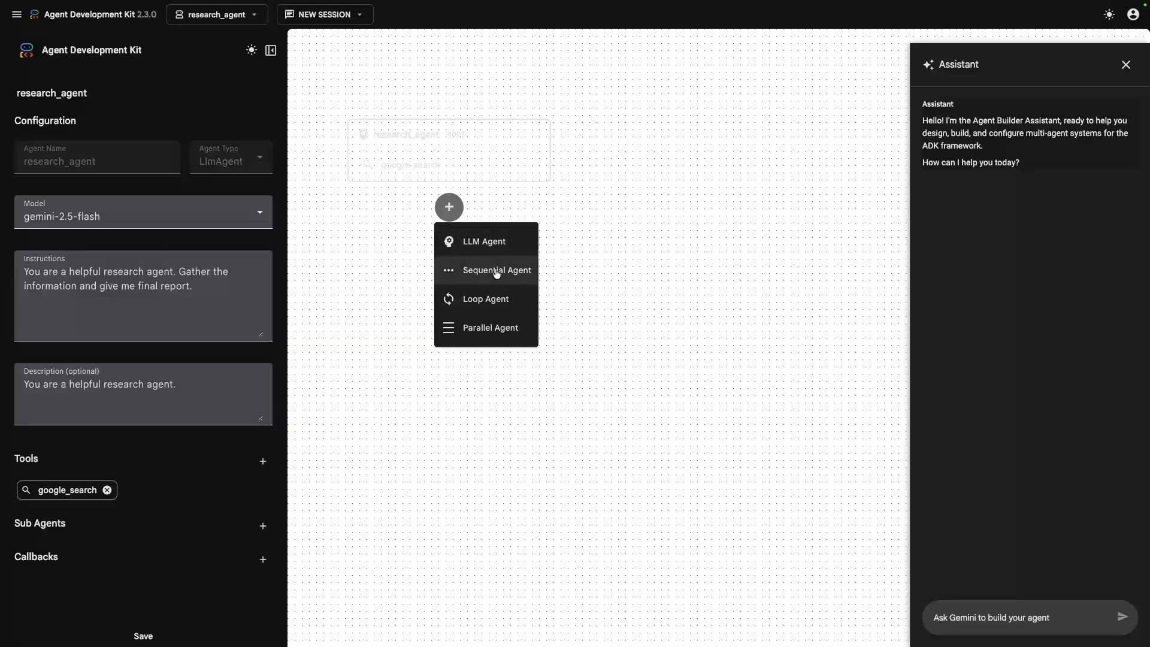
pyautogui.click(639, 234)
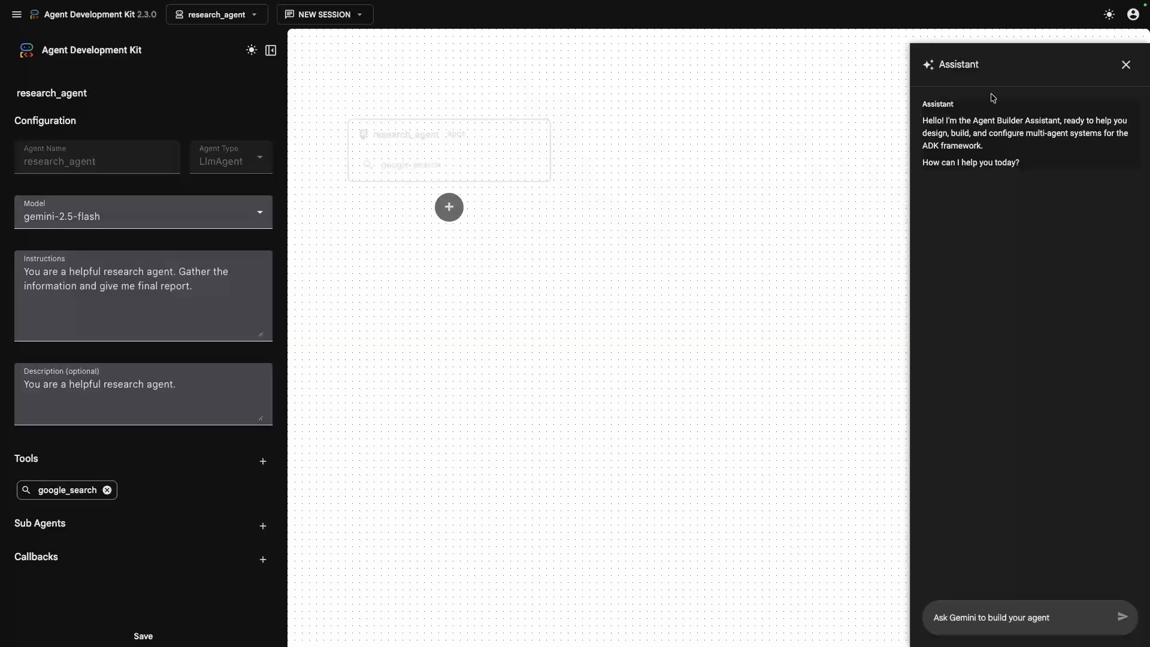
pyautogui.doubleClick(955, 67)
pyautogui.moveTo(948, 120); pyautogui.dragTo(1061, 120)
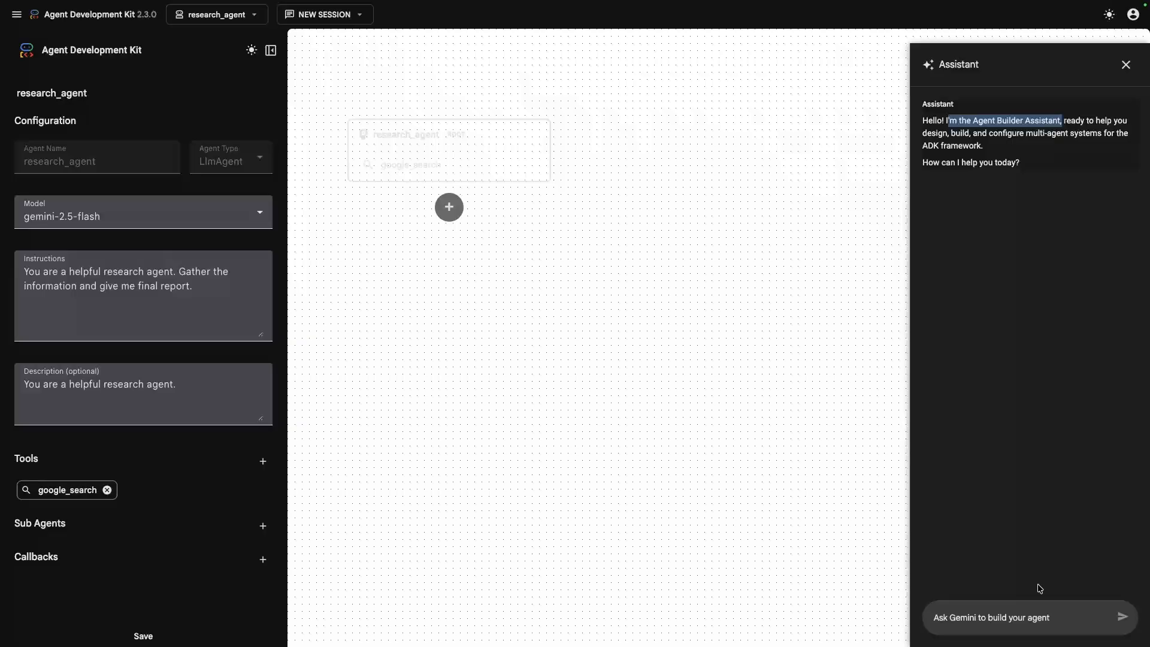
pyautogui.click(1009, 625)
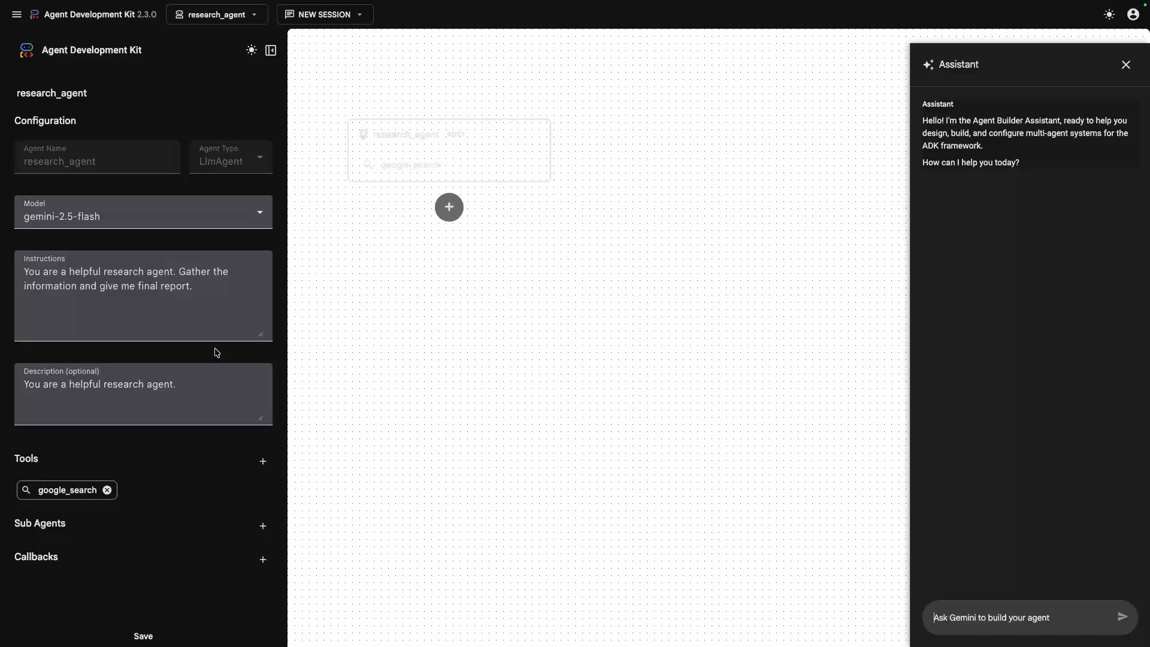
# Step: Save the agent, select the research_agent app and send it the test message "Hi"
pyautogui.click(149, 638)
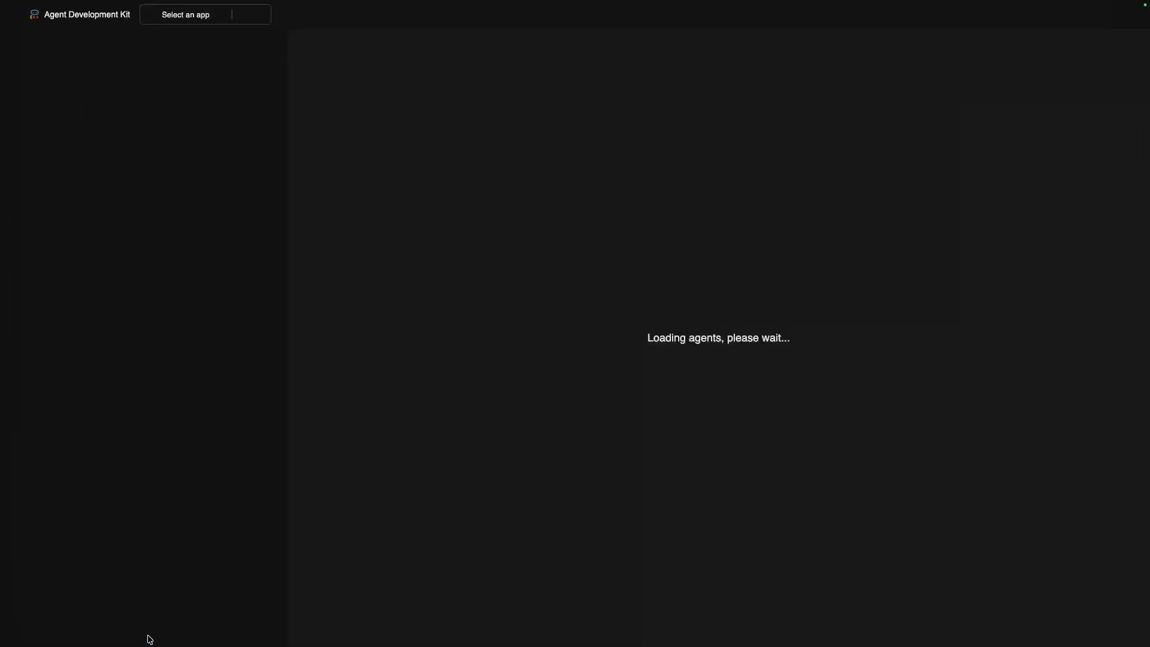
pyautogui.click(245, 17)
pyautogui.click(75, 119)
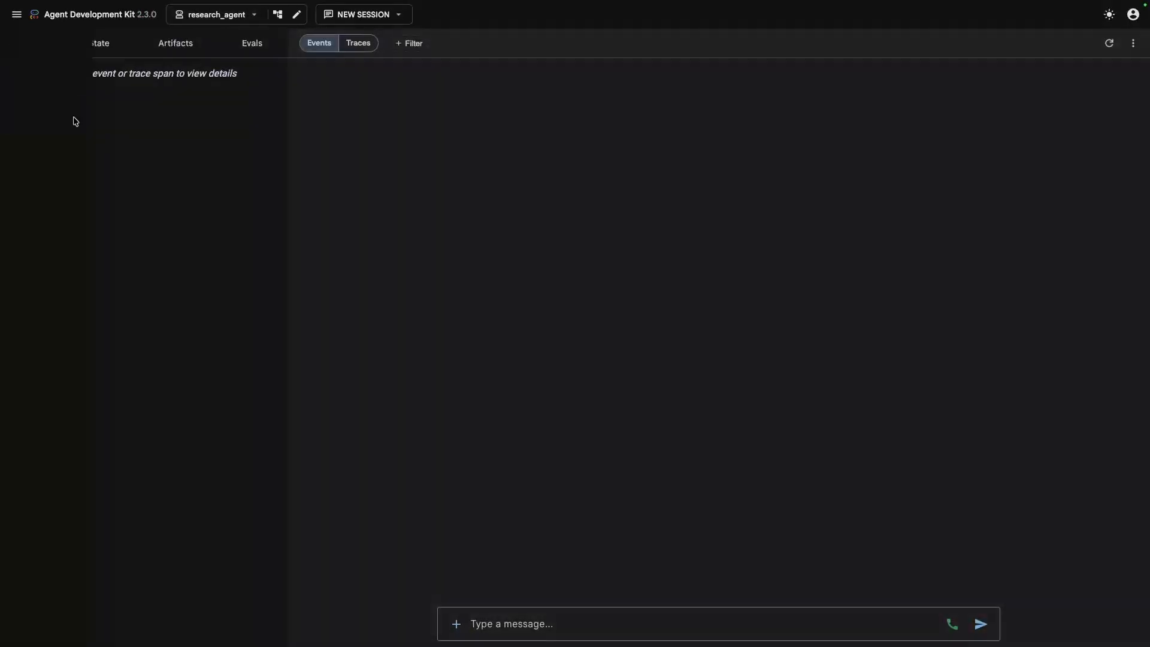
pyautogui.click(650, 625)
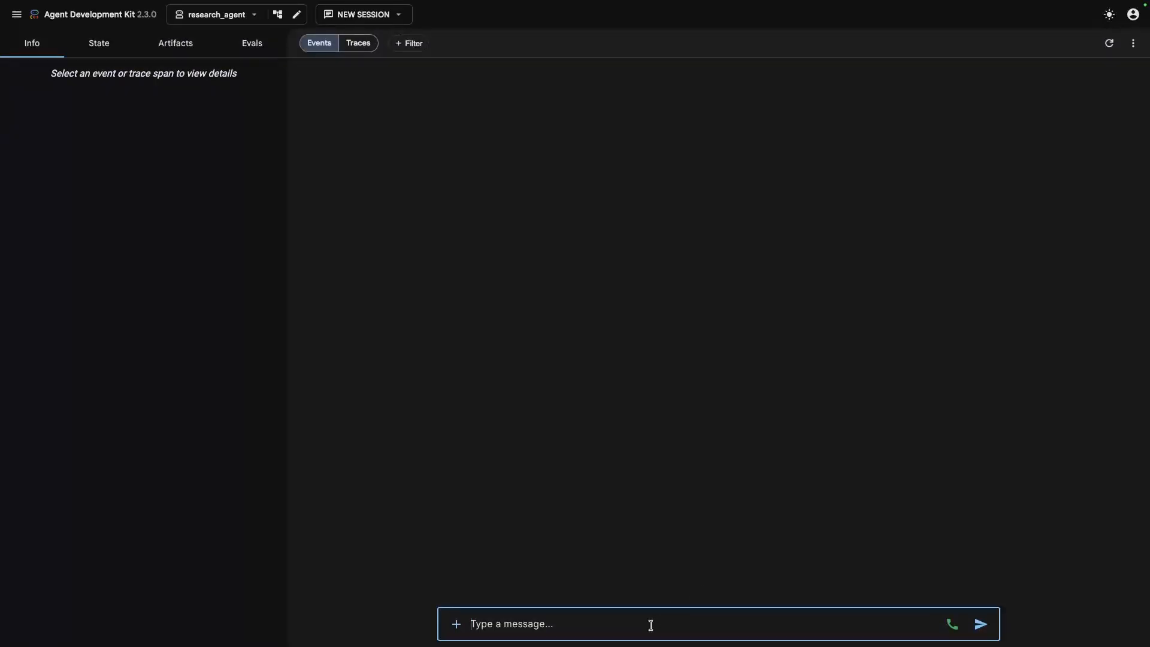
pyautogui.write('Hi')
pyautogui.press('Return')
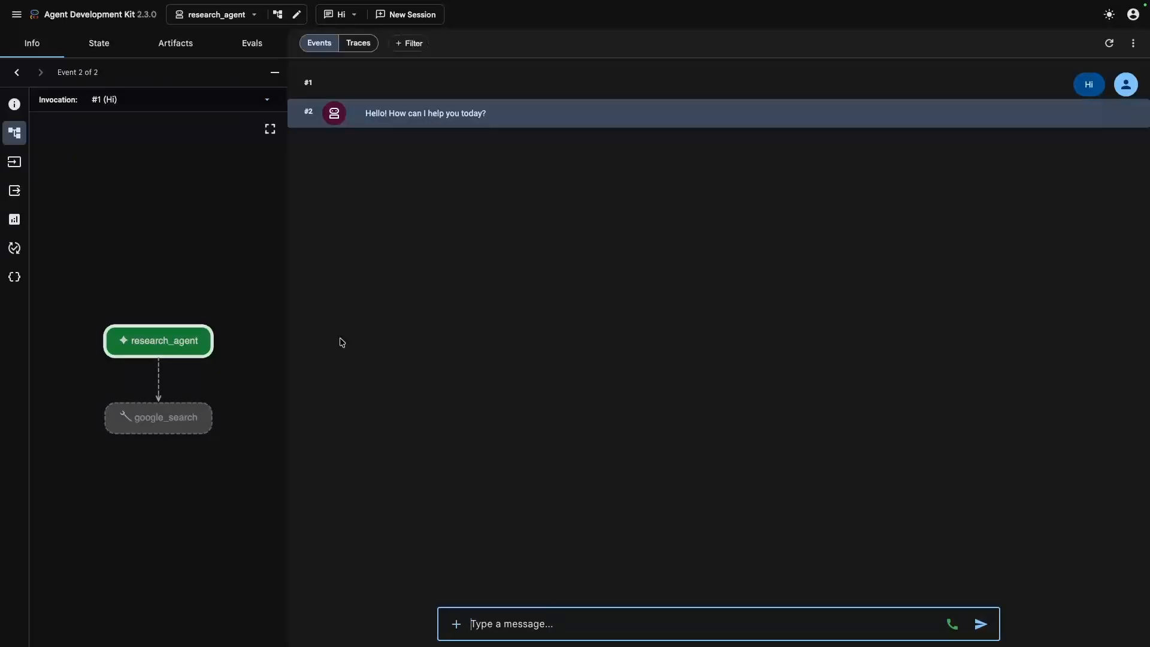
# Step: Reopen the research_agent configuration, save it again and inspect the agent structure diagram
pyautogui.click(297, 16)
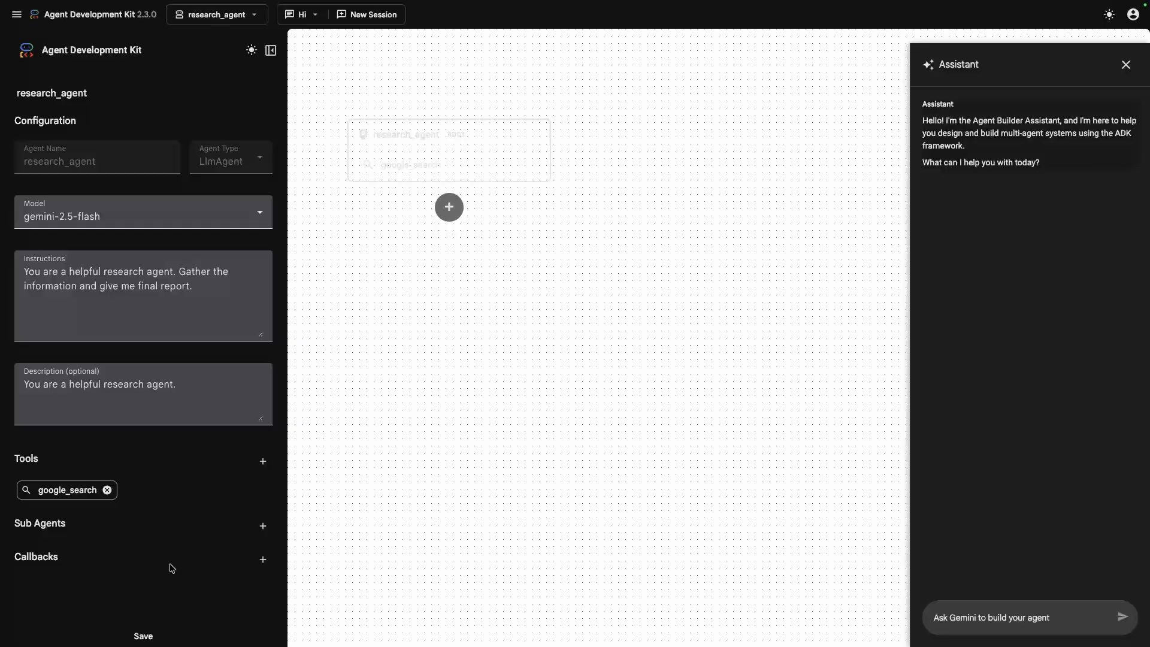
pyautogui.click(160, 635)
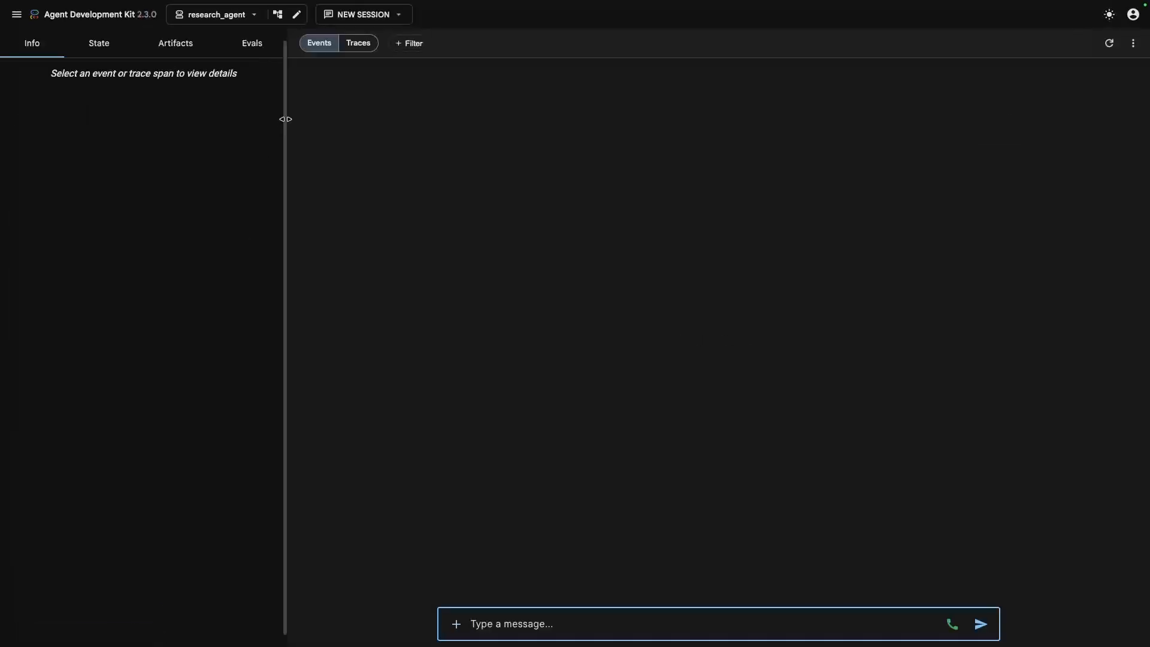
pyautogui.click(277, 17)
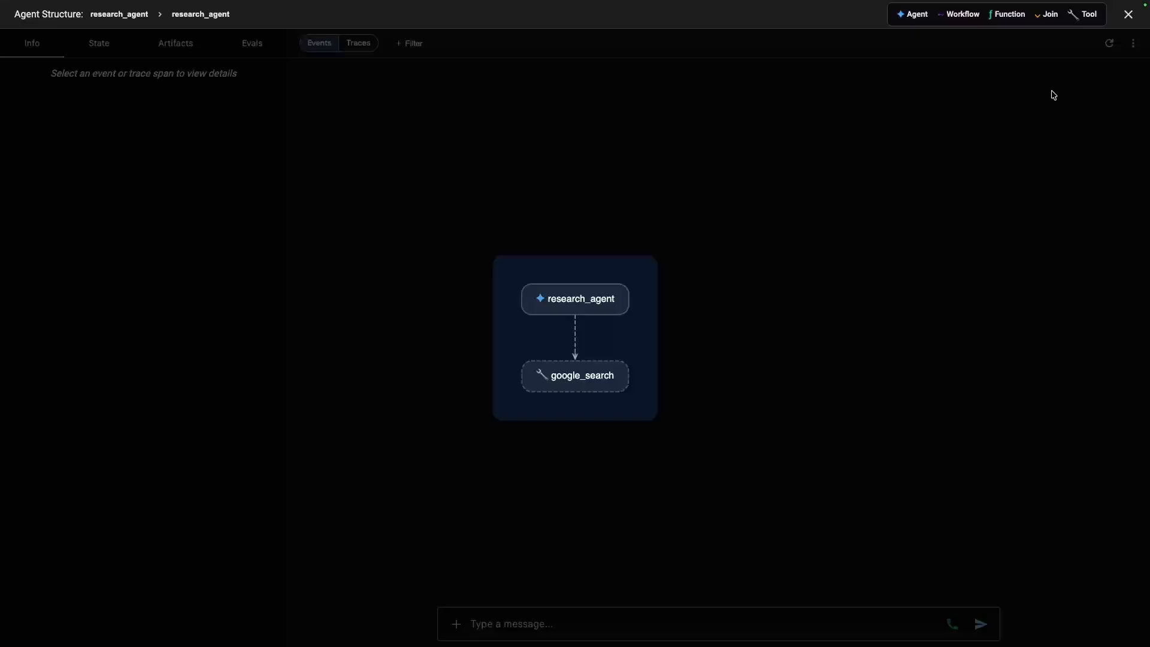
pyautogui.click(1131, 20)
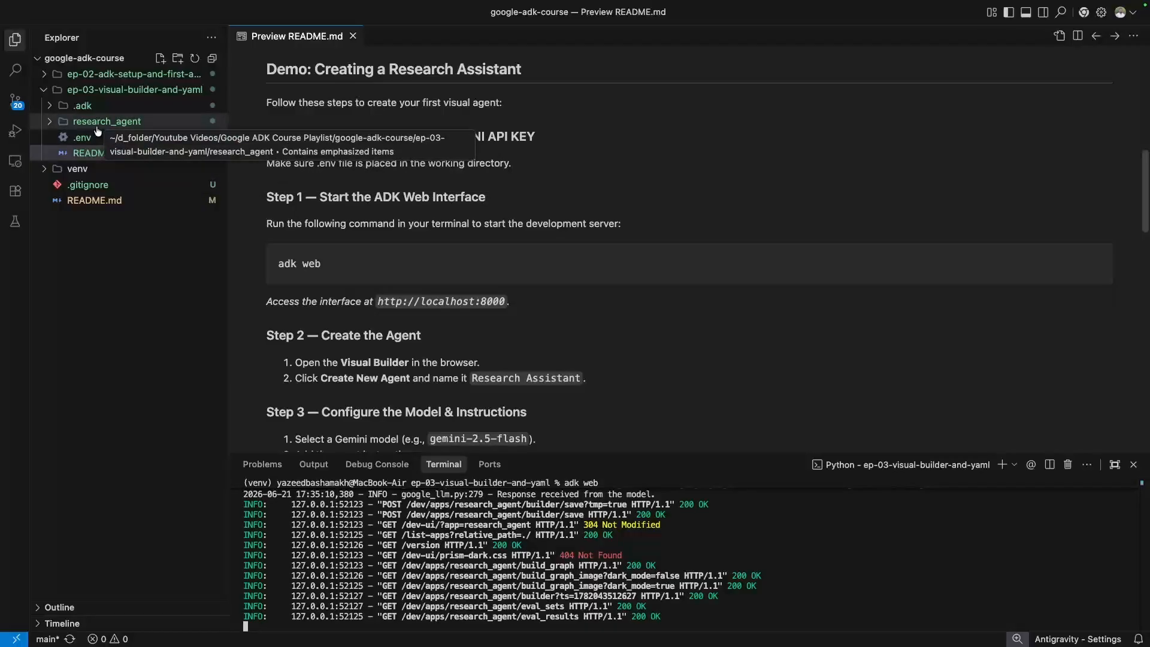
# Step: Open root_agent.yaml in the research_agent folder and examine its name, model, agent class, description and instruction entries
pyautogui.click(52, 121)
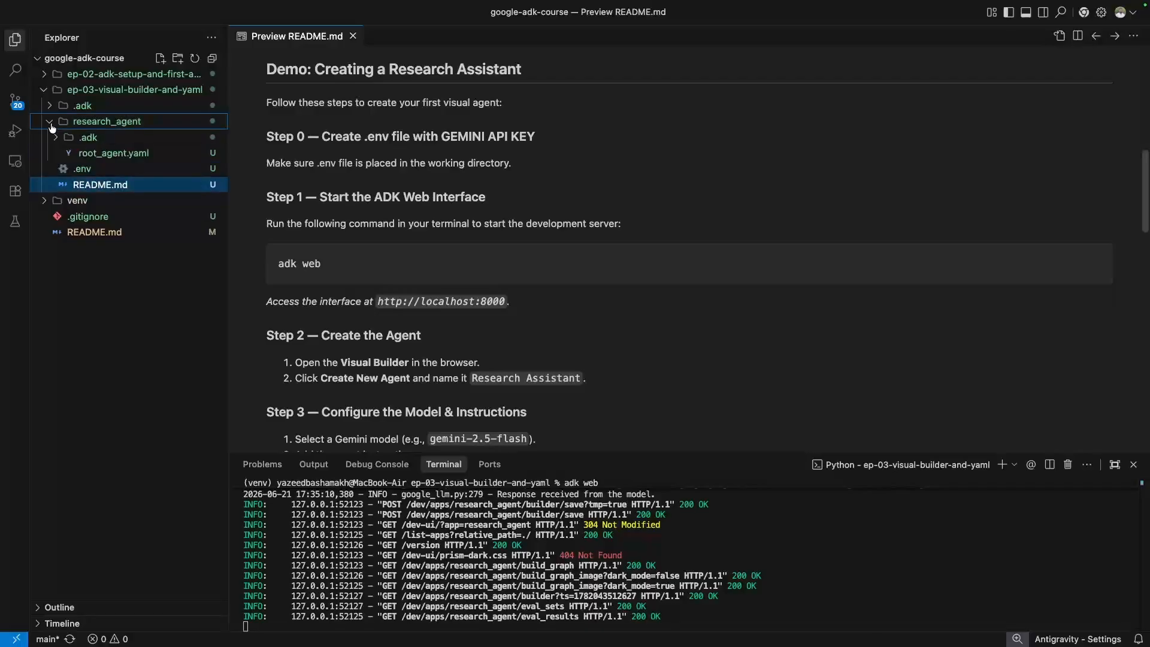
pyautogui.click(112, 157)
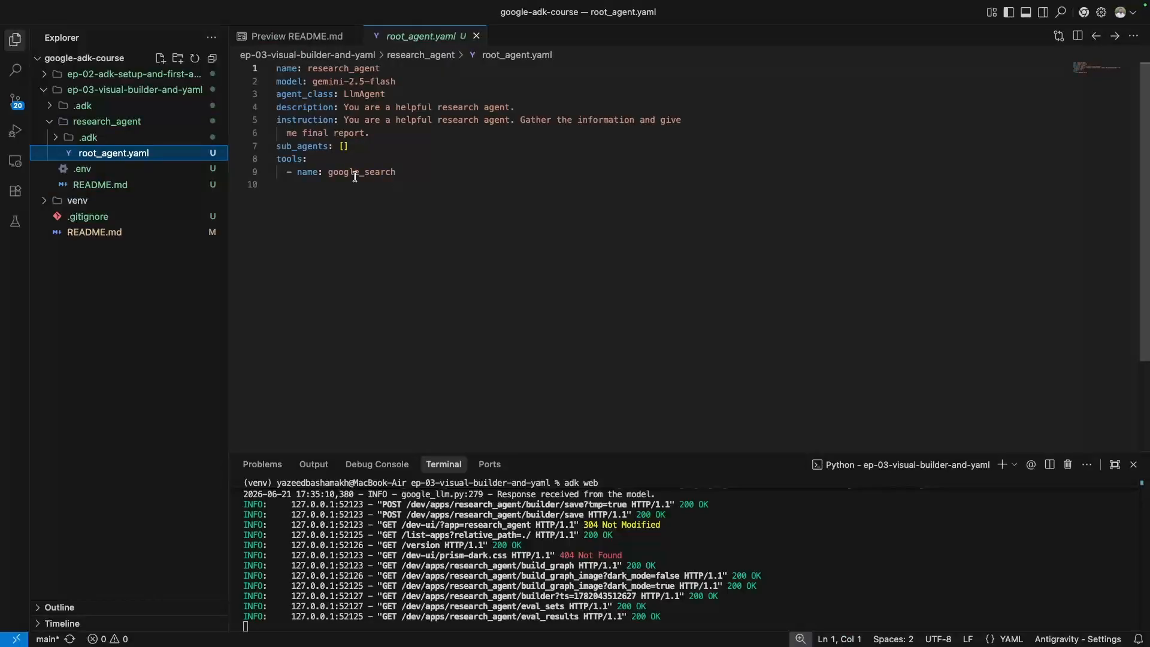
pyautogui.click(372, 203)
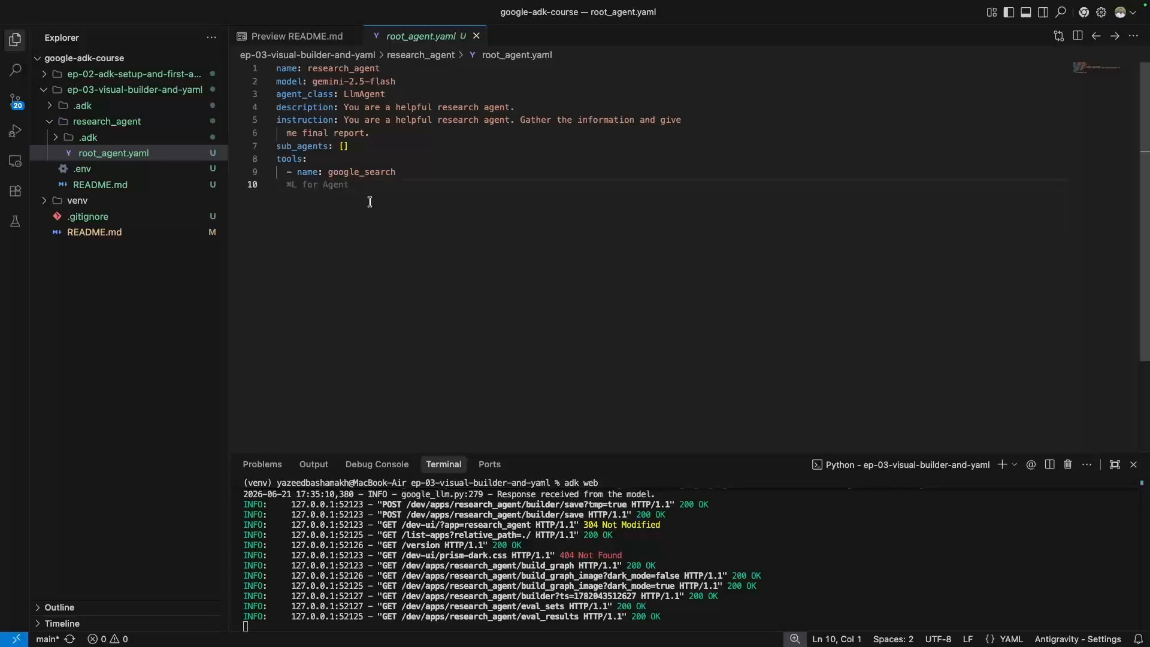
pyautogui.doubleClick(338, 67)
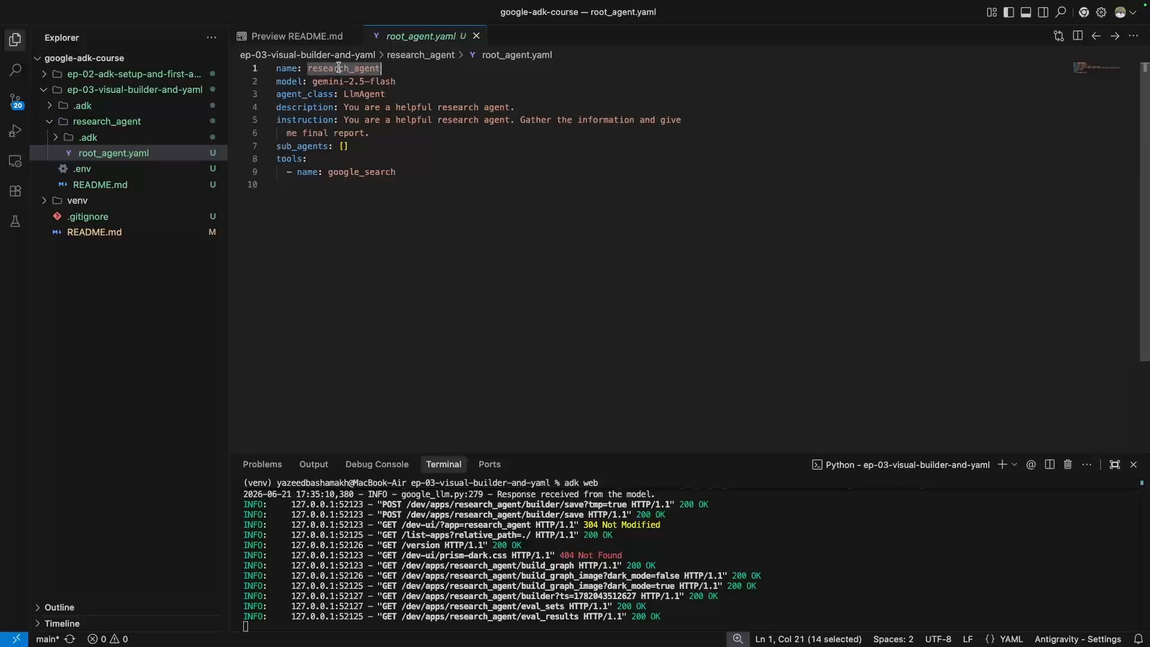
pyautogui.click(297, 82)
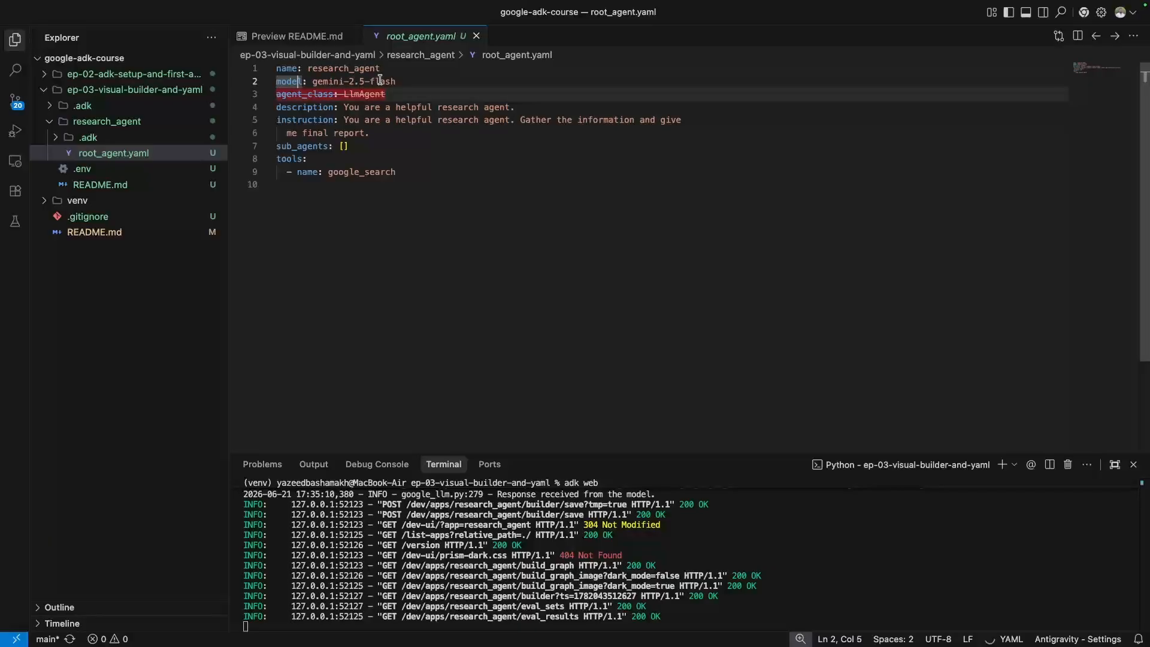
pyautogui.click(358, 94)
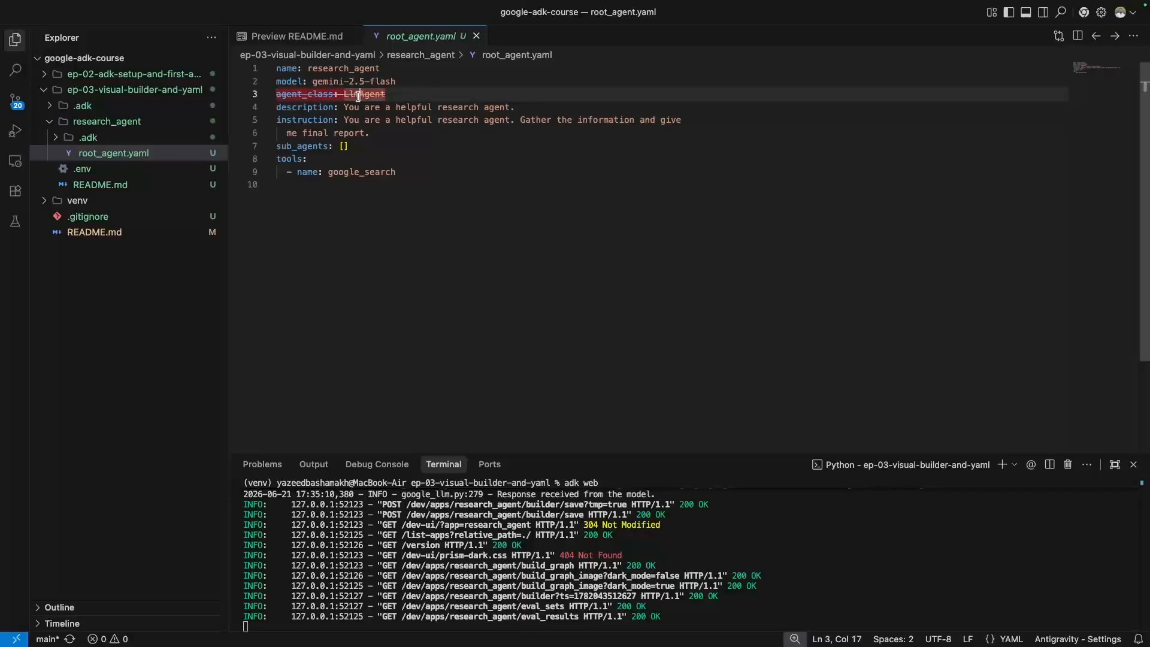
pyautogui.click(319, 109)
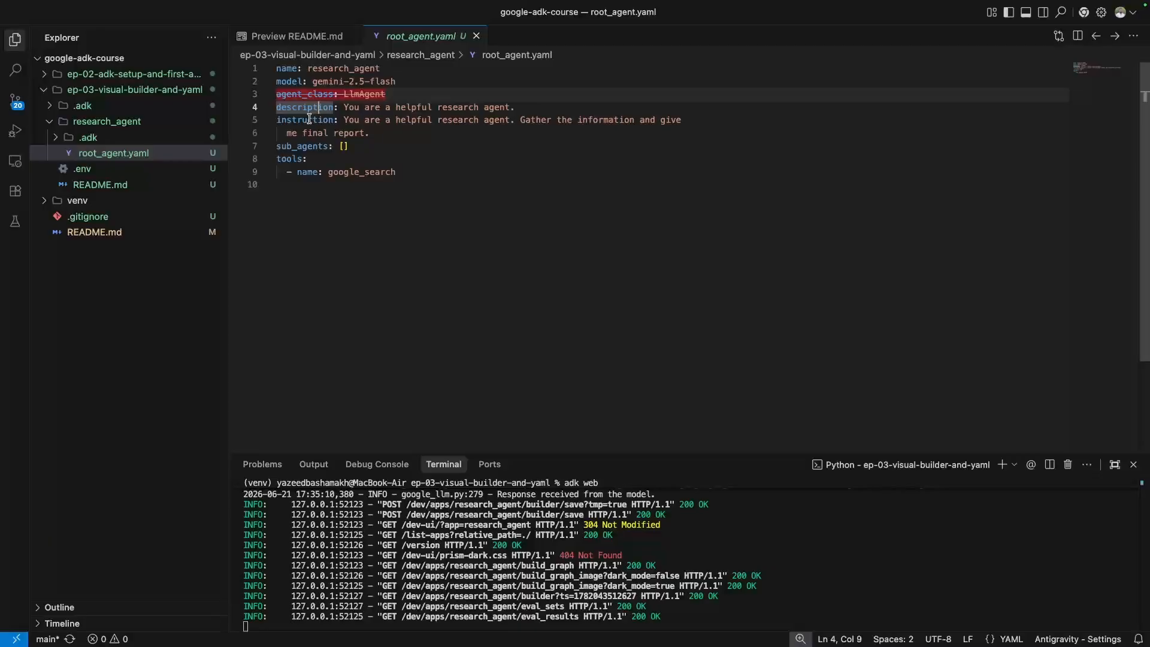
pyautogui.click(309, 119)
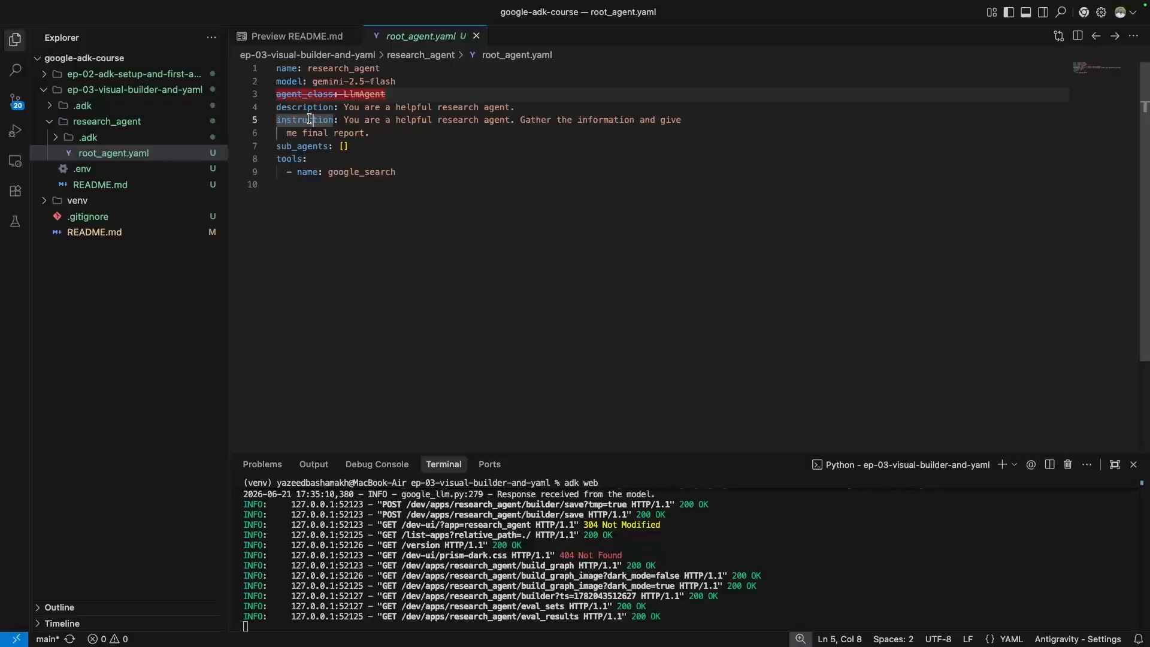
pyautogui.click(399, 131)
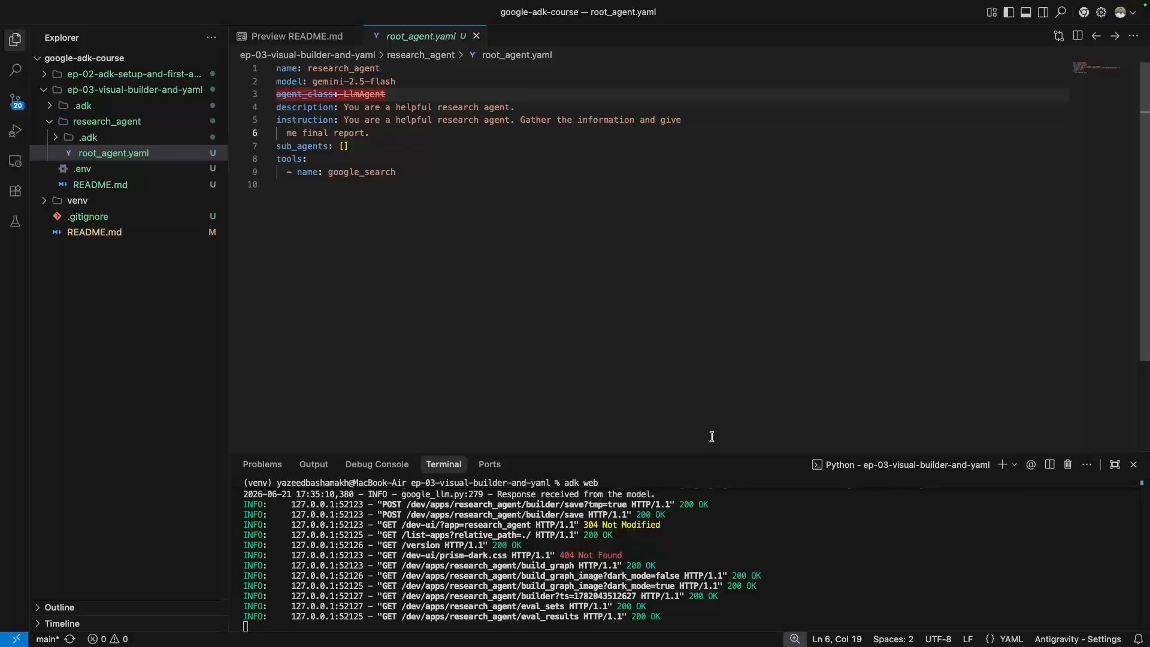
# Step: Switch to the ADK web interface, open research_agent in the visual builder and compare its configuration with root_agent.yaml in the code editor
pyautogui.hotkey('ctrl', 'Left')
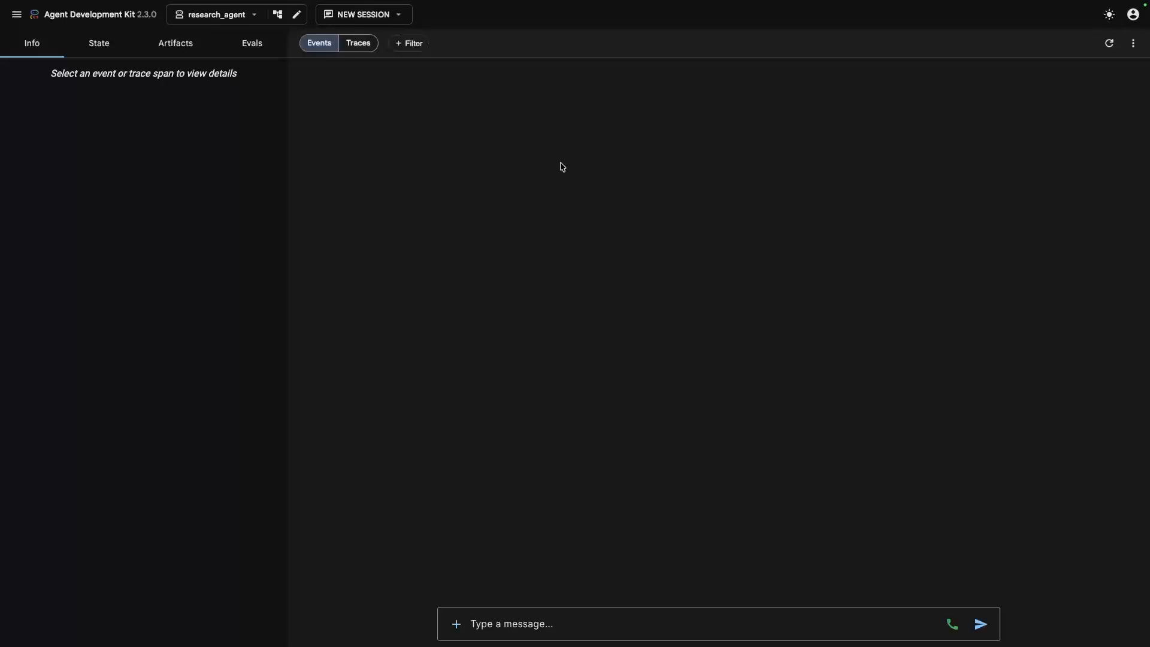
pyautogui.click(296, 14)
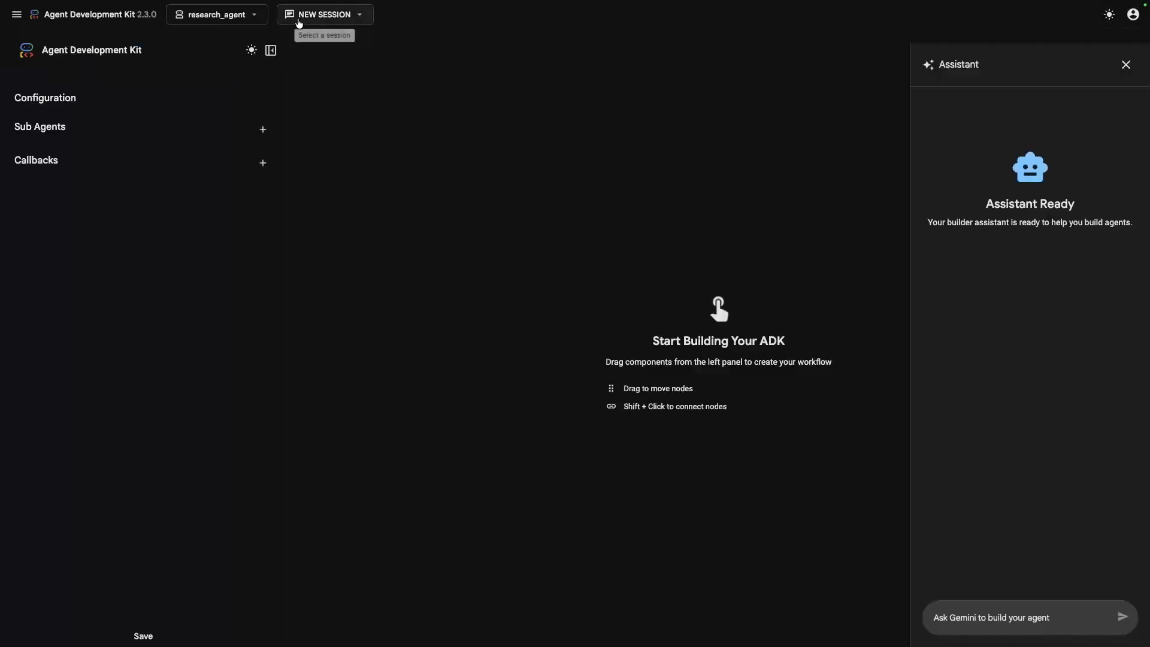
pyautogui.hotkey('ctrl', 'Right')
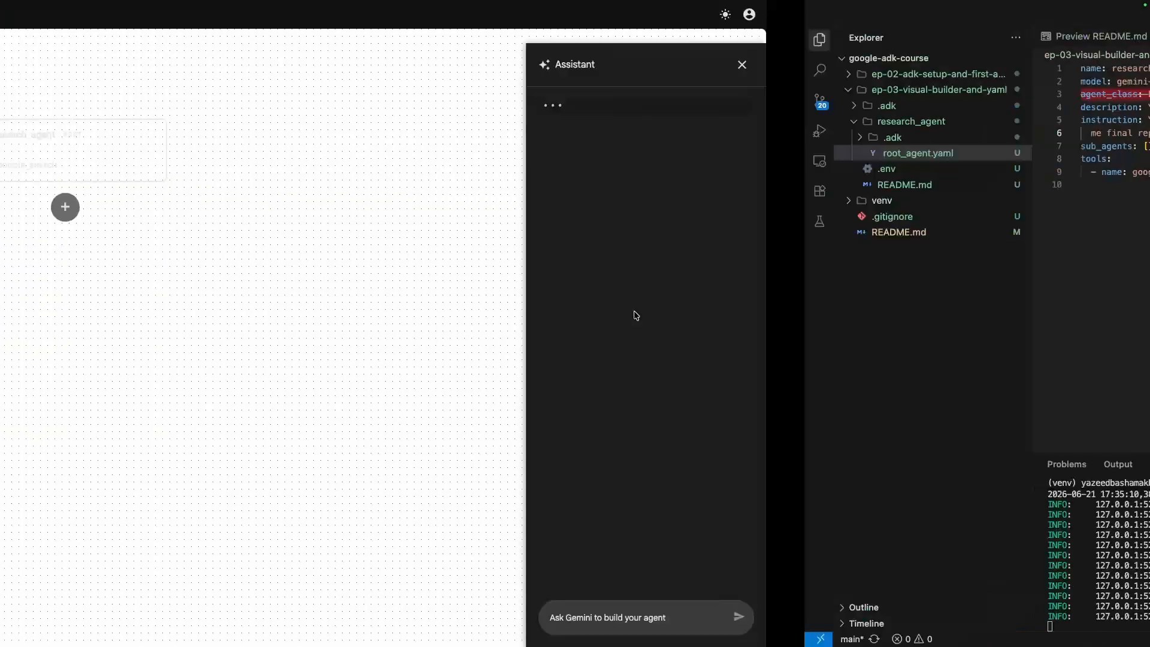
pyautogui.click(486, 249)
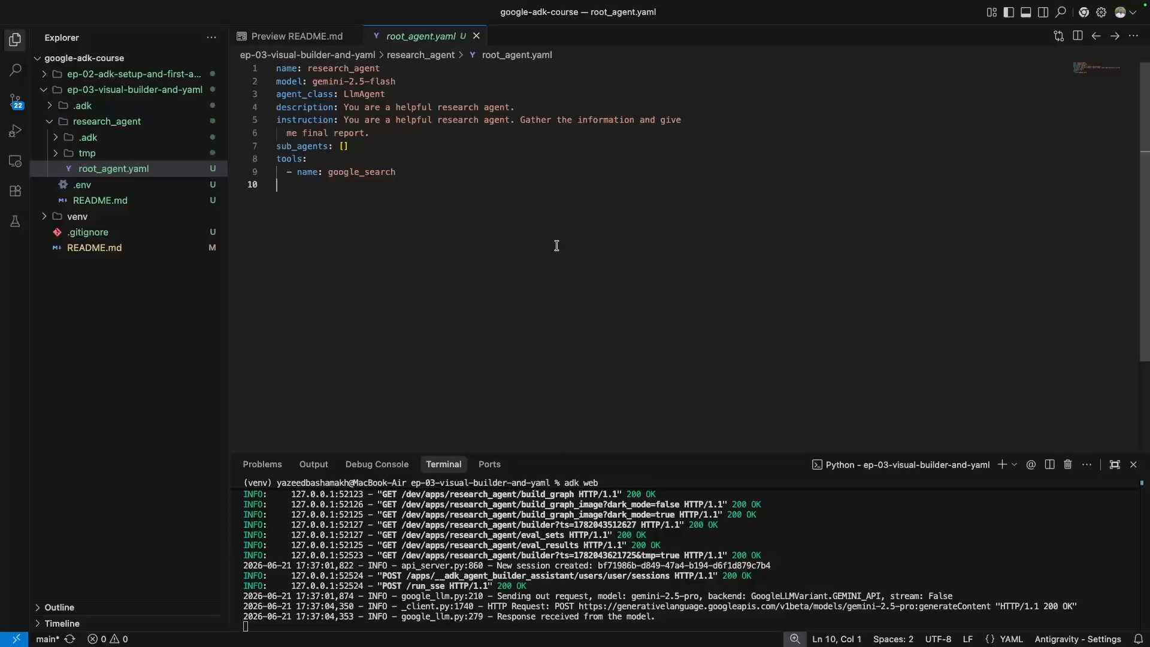
pyautogui.hotkey('ctrl', 'Left')
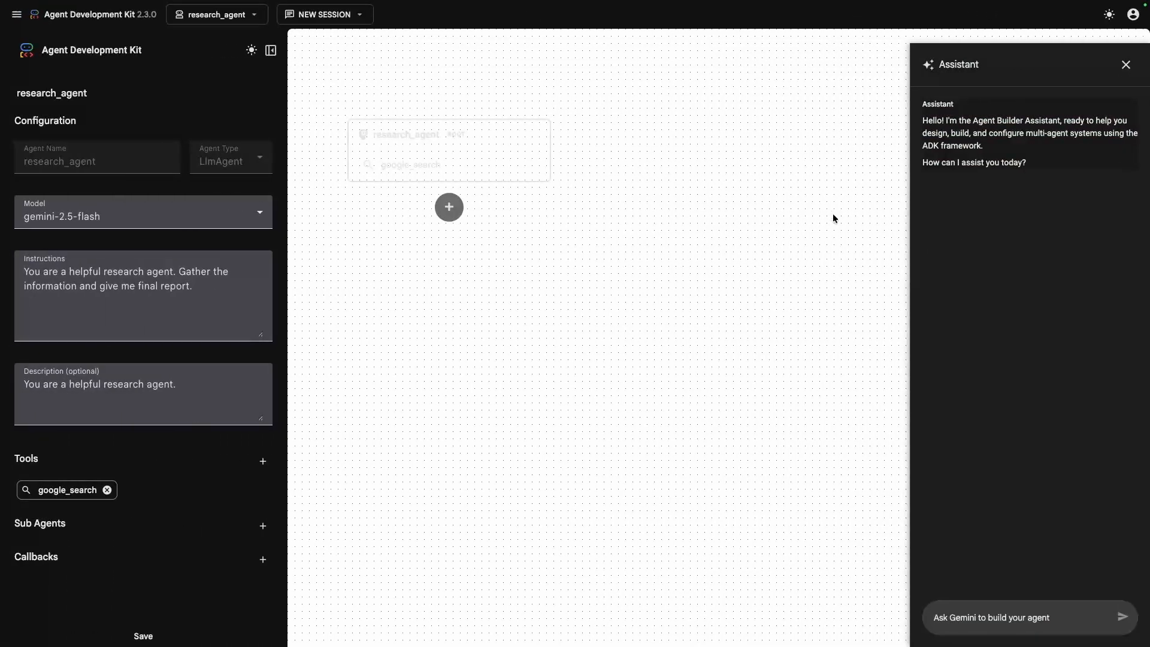